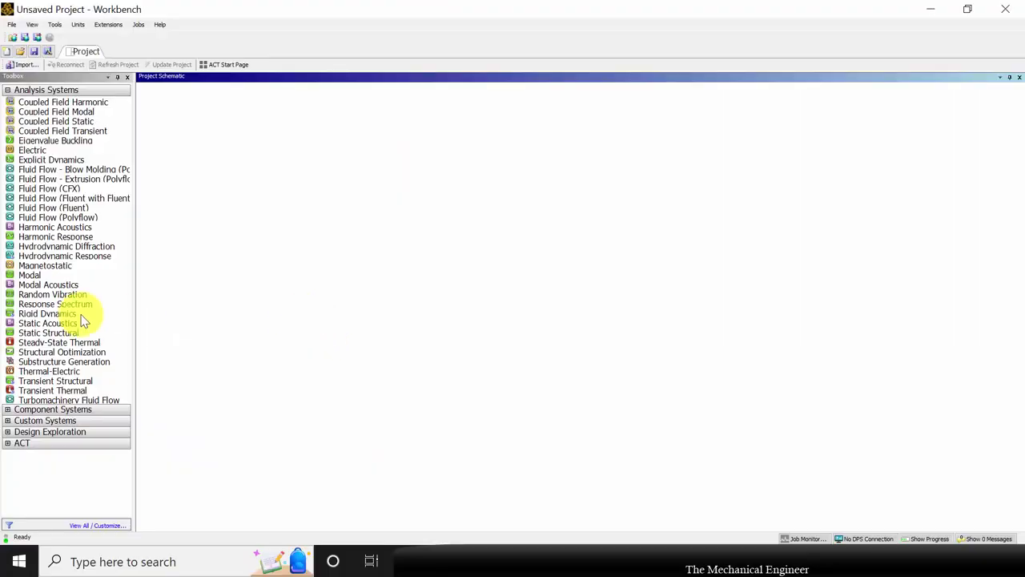
- Add a Static Structural system and import bicycle frame\cycle.IGS as its geometry
click(78, 333)
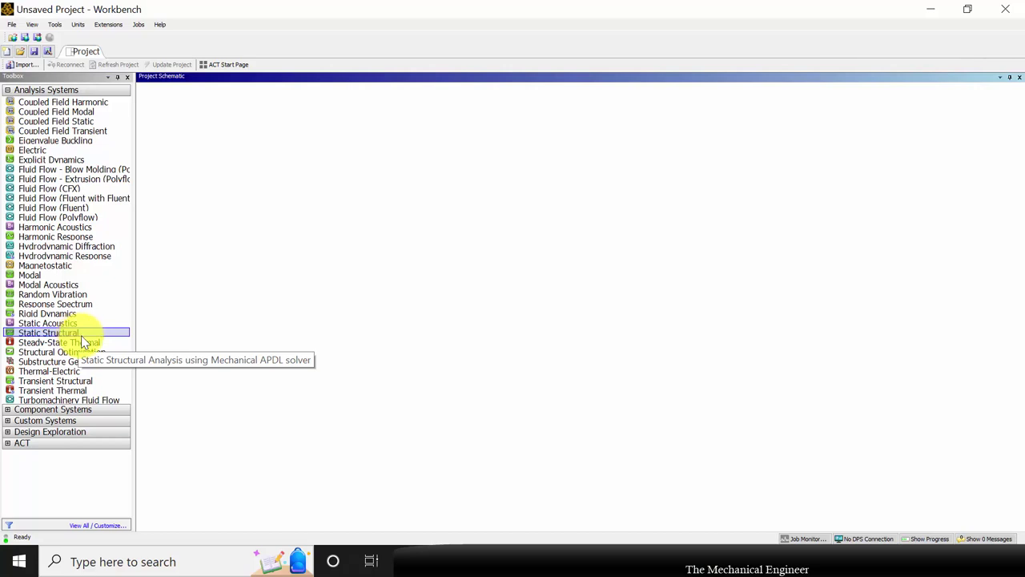
drag(81, 335, 194, 128)
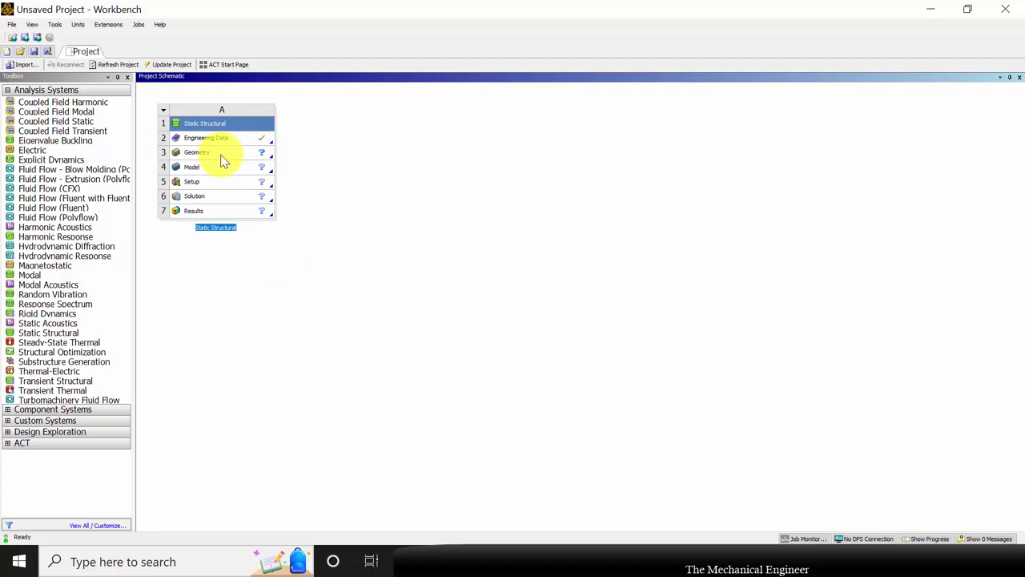
click(218, 152)
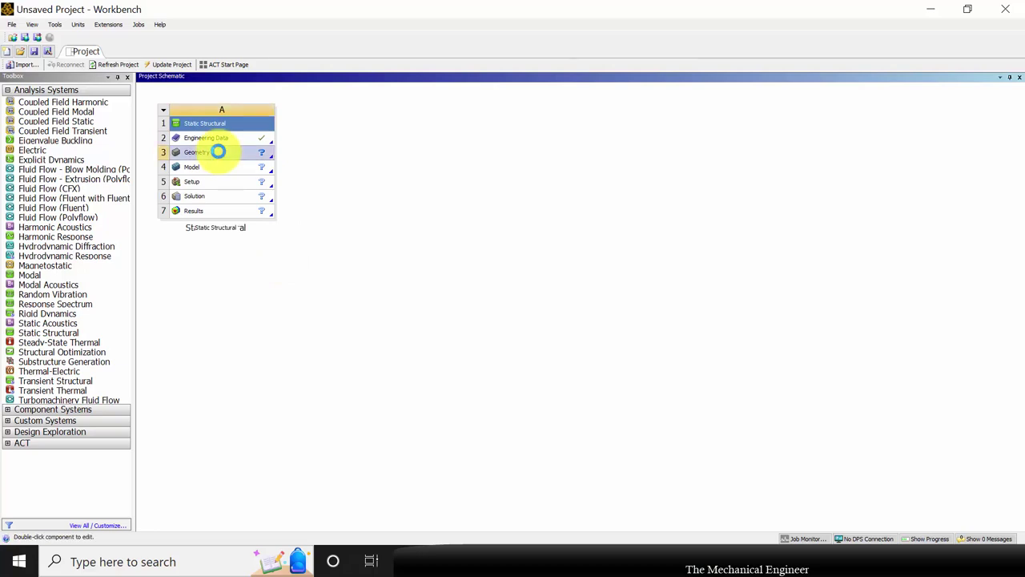
right_click(217, 151)
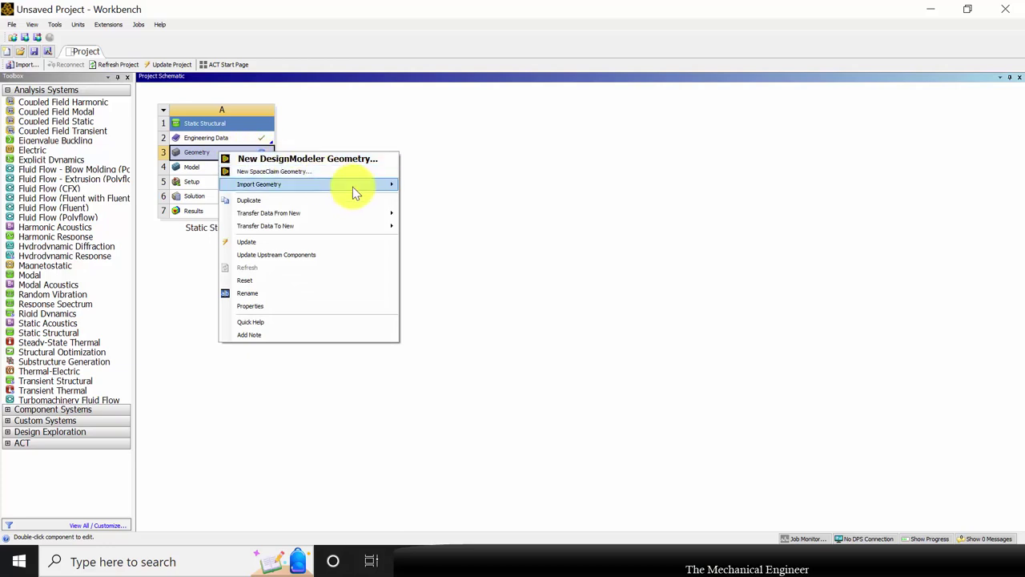
mouse_move(358, 193)
click(430, 185)
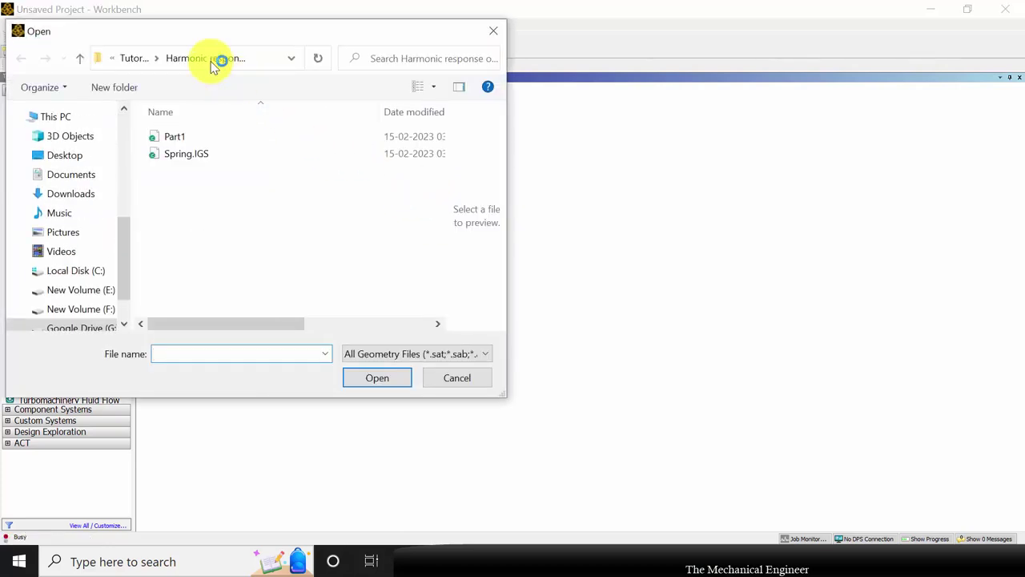
click(131, 57)
double_click(209, 154)
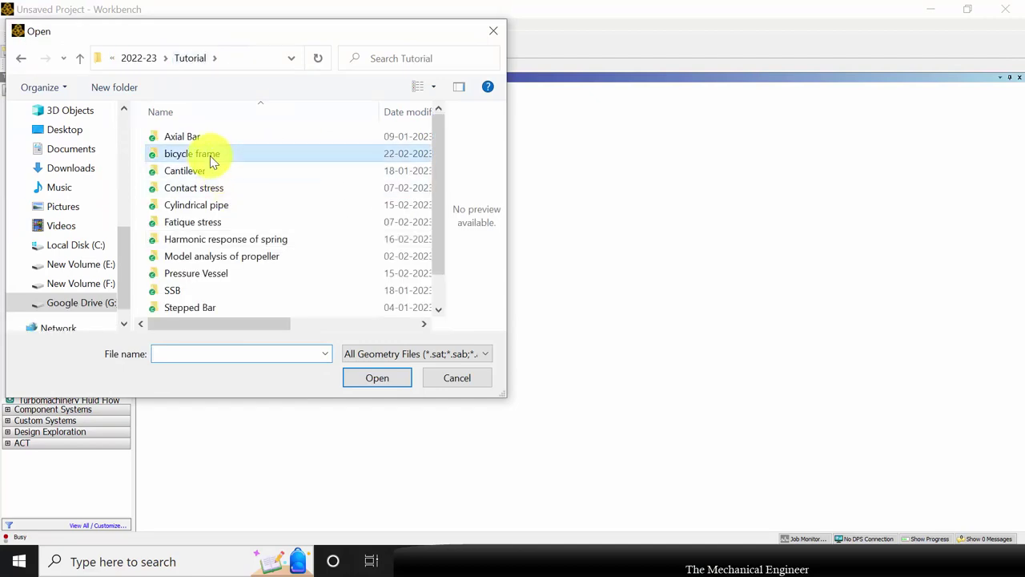
click(210, 154)
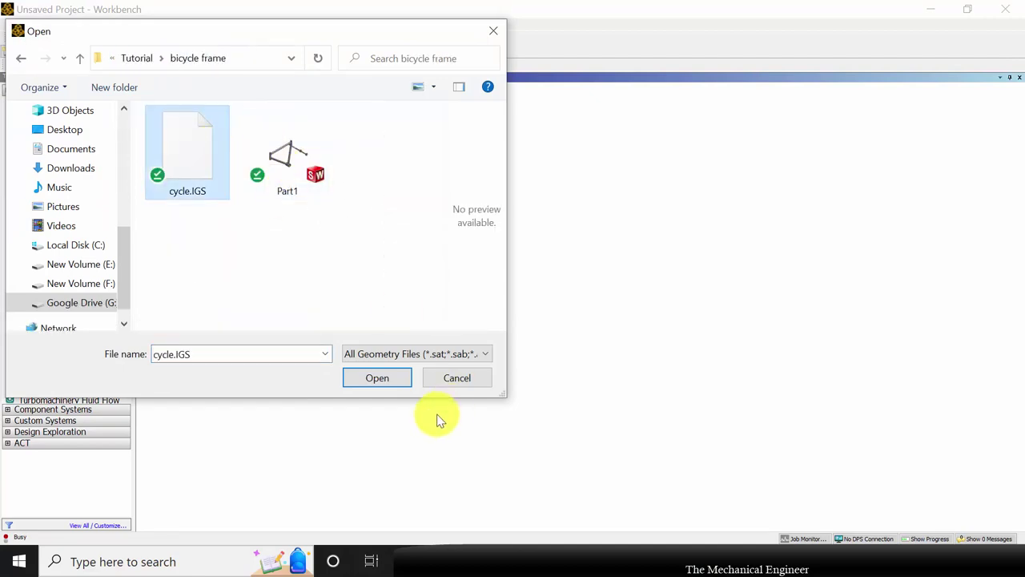
click(375, 381)
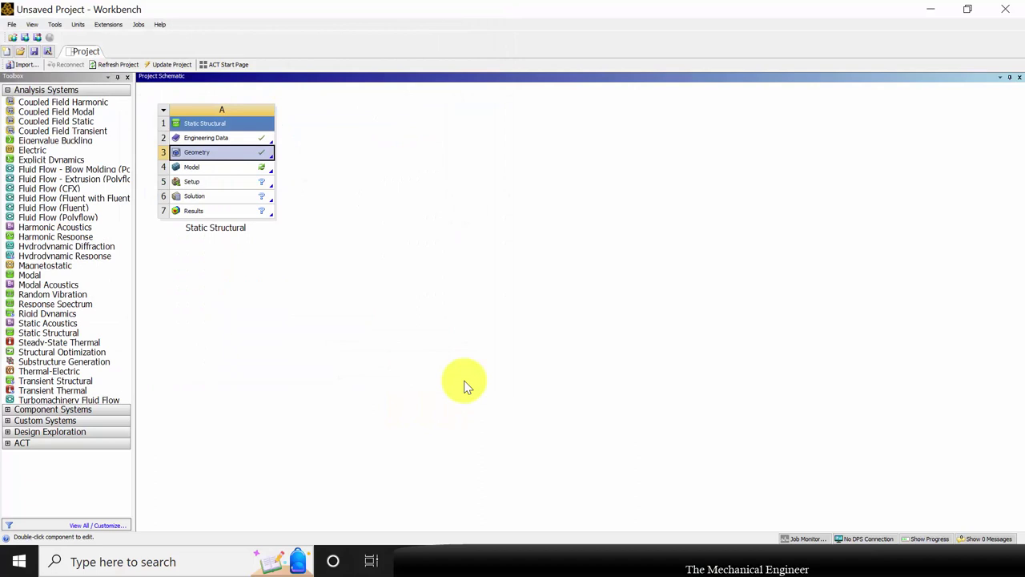
- Launch Mechanical on the Static Structural model from the Model cell's Edit command
click(227, 171)
right_click(228, 171)
click(261, 178)
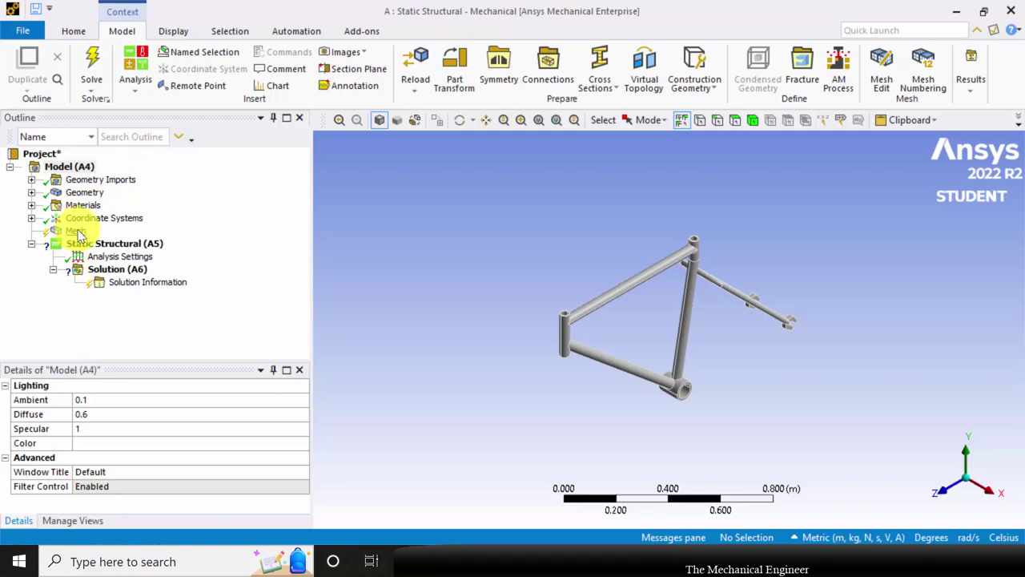
- Generate the bicycle frame mesh at default element size and orbit to inspect it
right_click(75, 231)
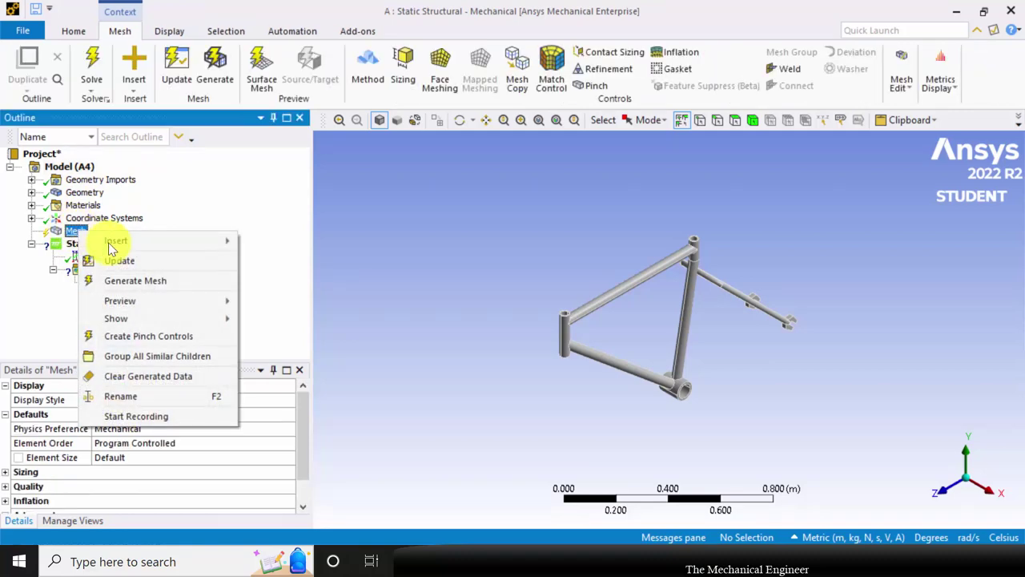
click(153, 281)
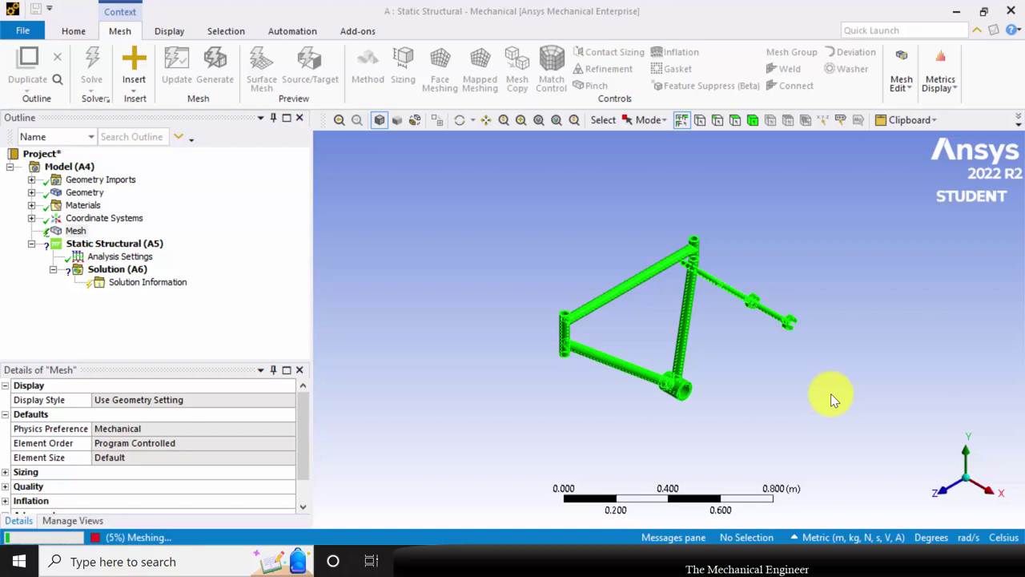
middle_drag(728, 338, 748, 357)
middle_drag(647, 323, 664, 297)
click(121, 243)
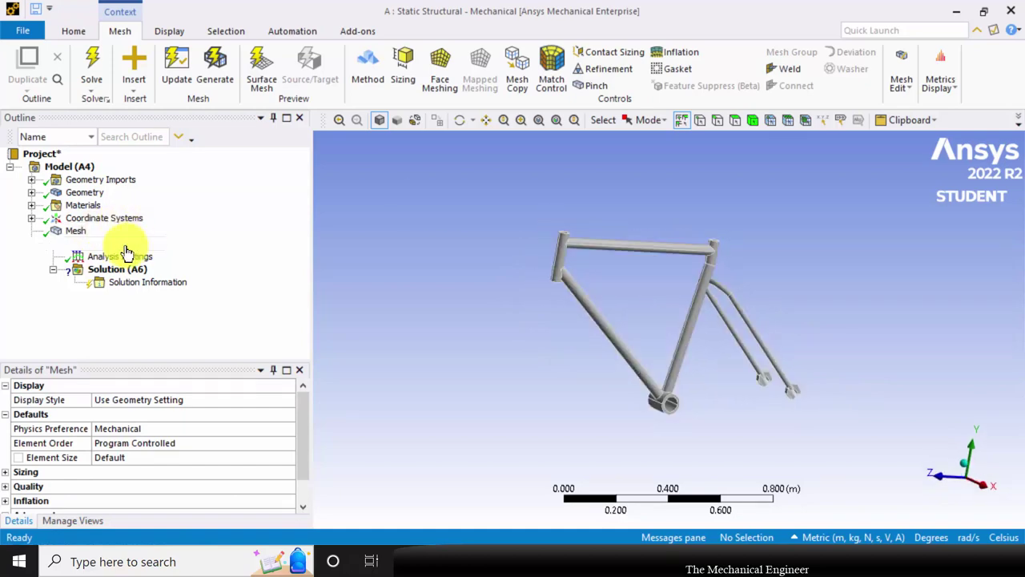
- Insert a Fixed Support and turn the frame toward the rear dropouts, using face selection
middle_drag(686, 251, 824, 368)
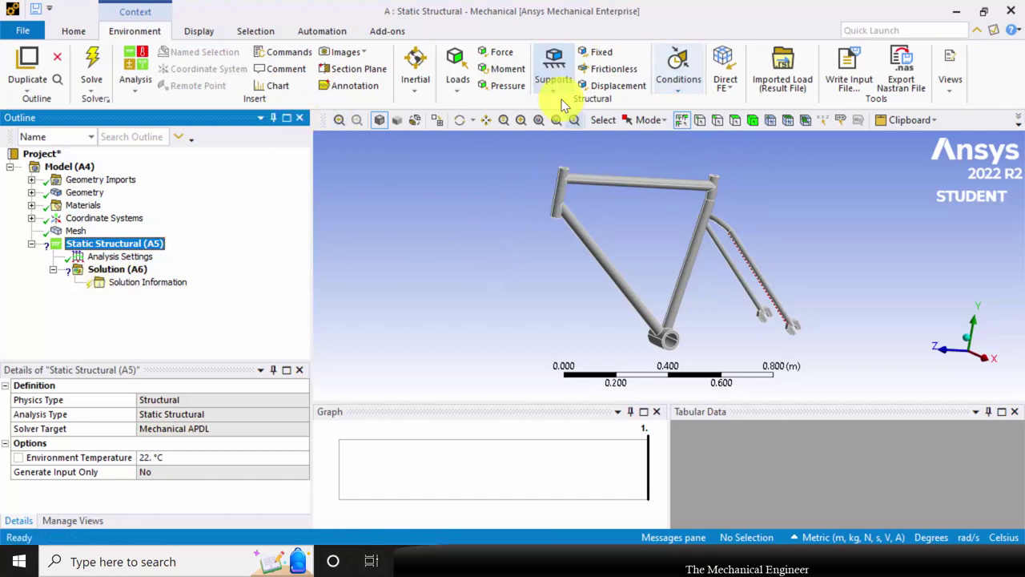
click(602, 52)
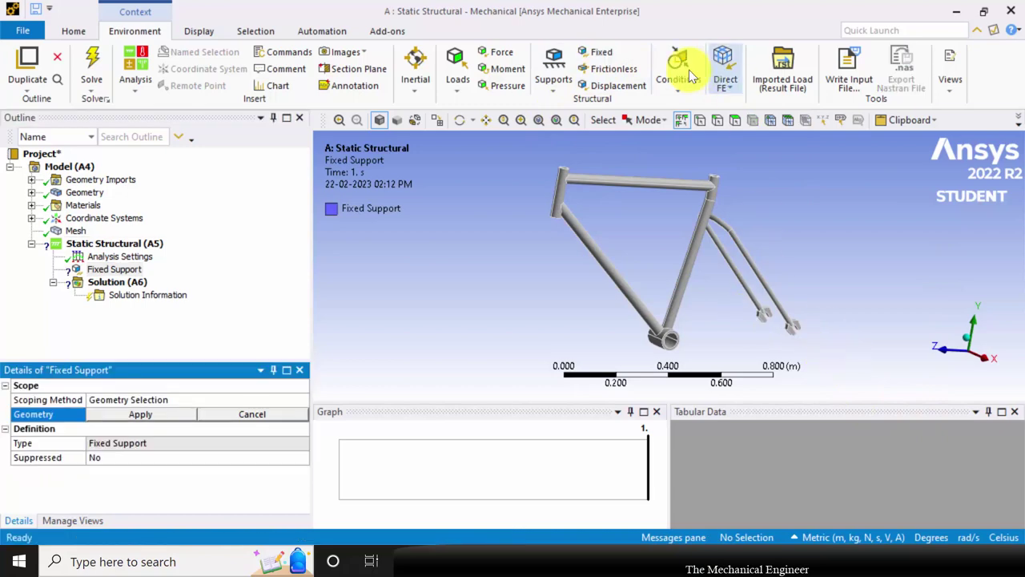
middle_drag(838, 350, 794, 316)
scroll(789, 323, down, 1)
scroll(809, 354, up, 3)
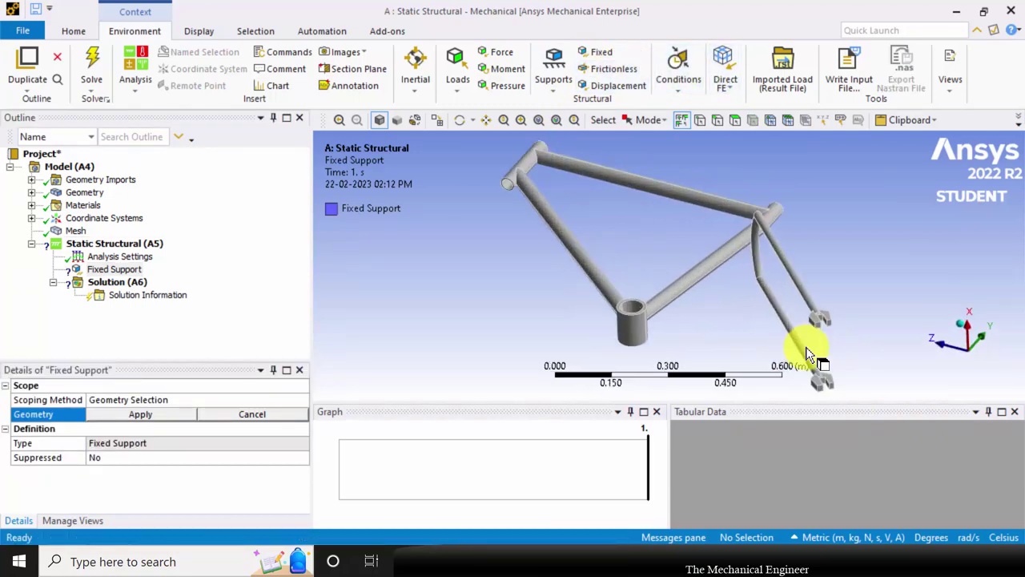
scroll(888, 355, up, 3)
middle_drag(888, 355, 821, 264)
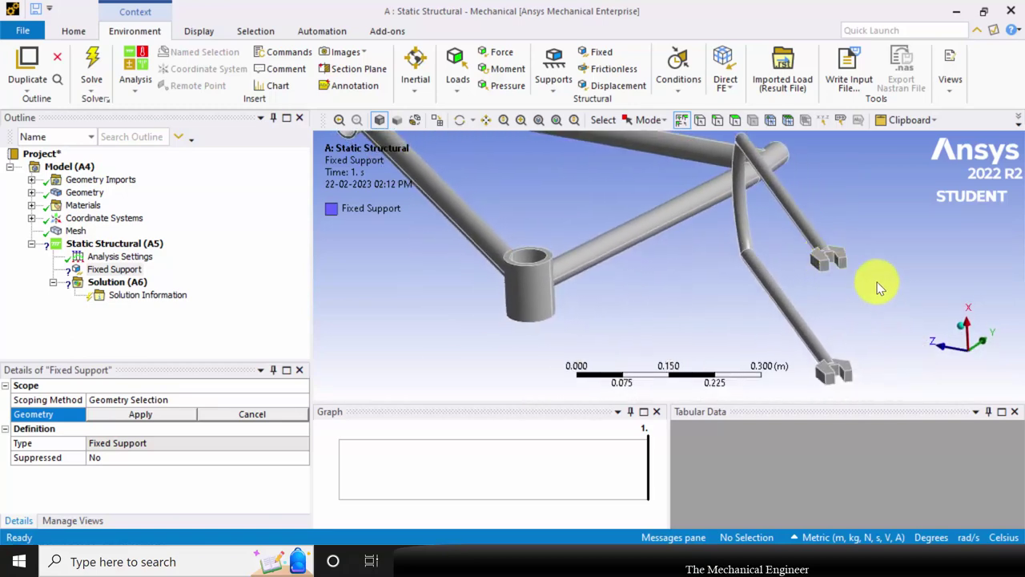
click(839, 264)
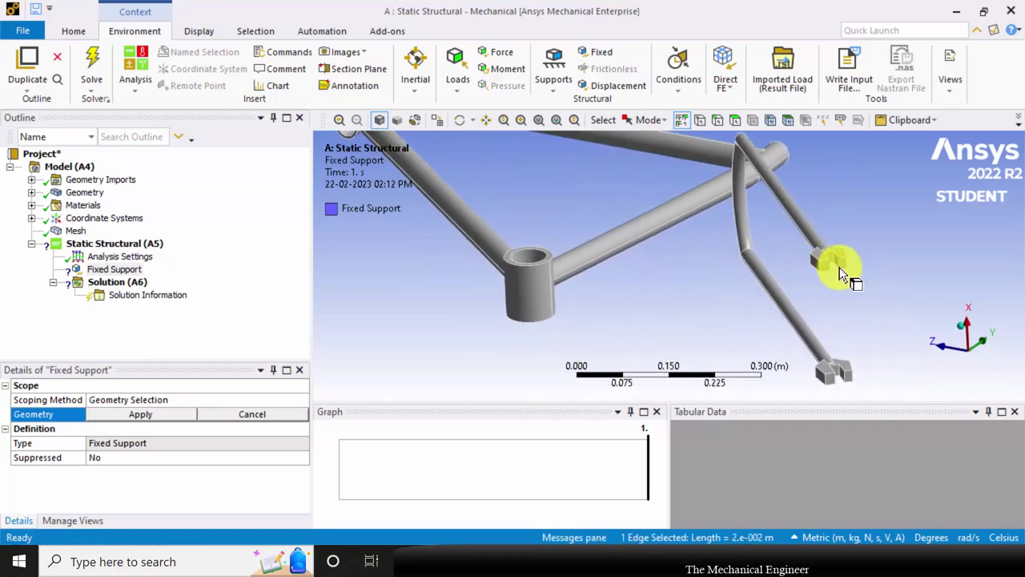
click(846, 309)
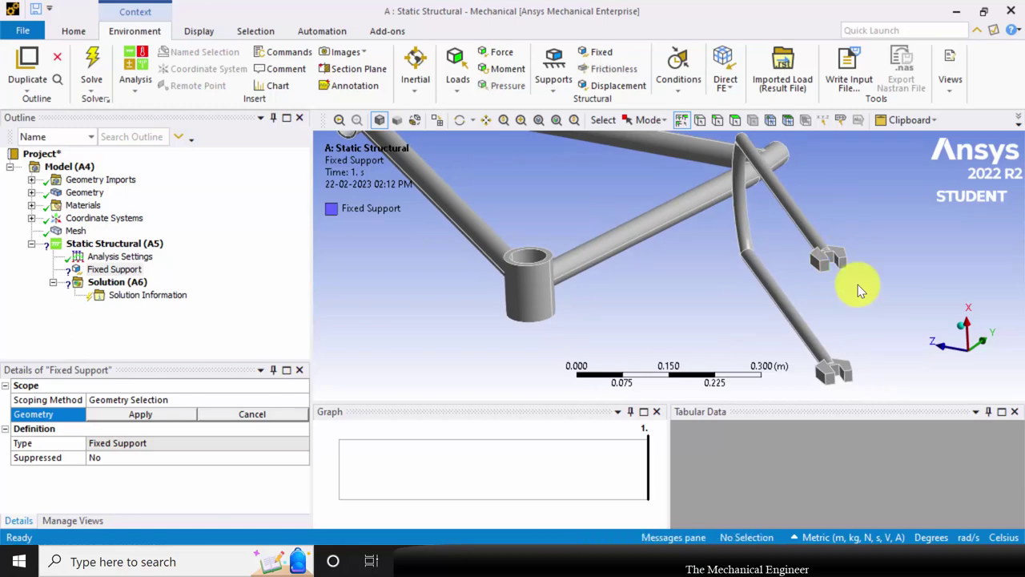
click(735, 120)
scroll(868, 316, down, 2)
scroll(851, 314, up, 5)
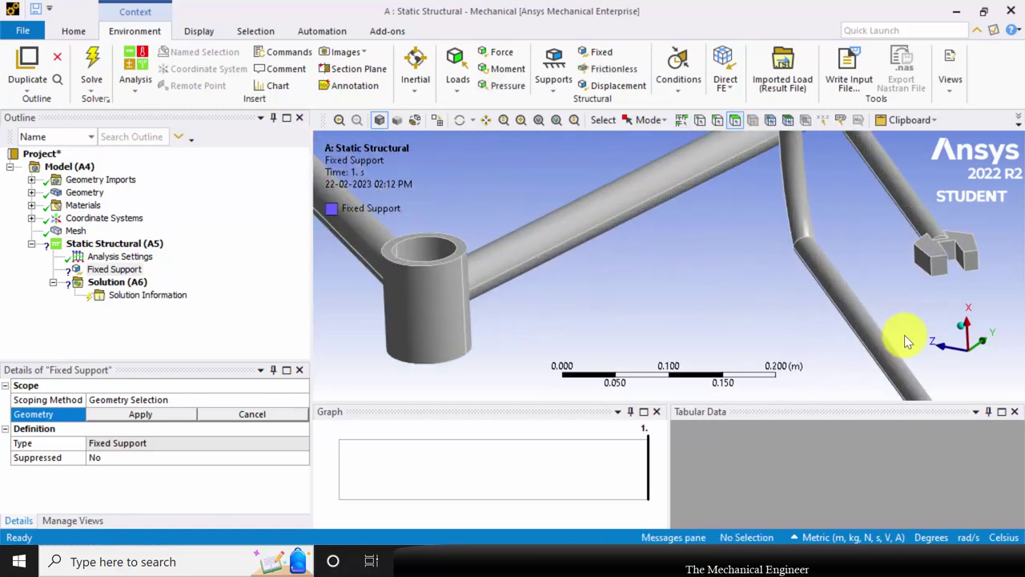
- Select the six rear dropout faces and apply them to the Fixed Support
click(961, 264)
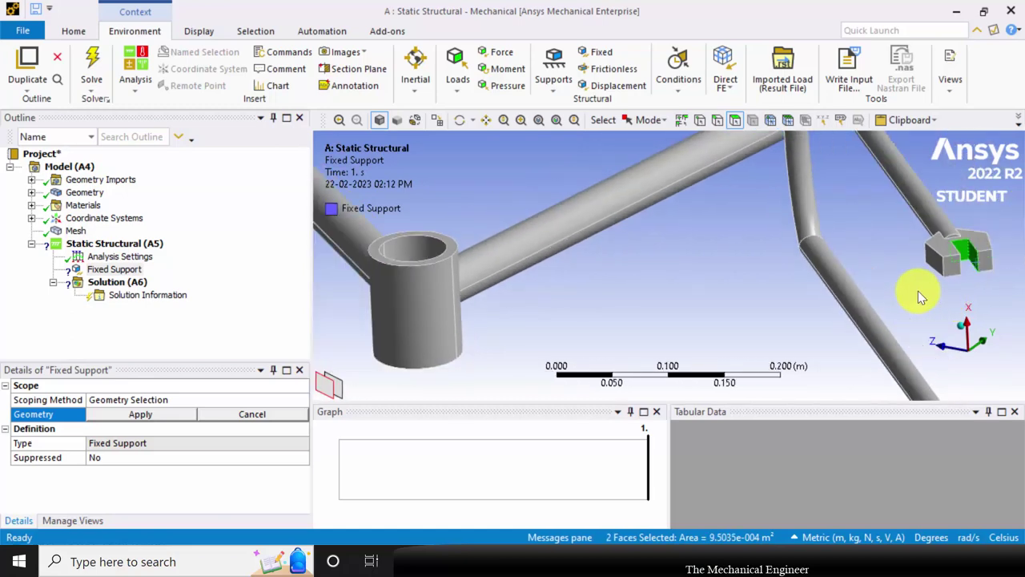
ctrl+middle_drag(918, 291, 769, 264)
ctrl+click(788, 322)
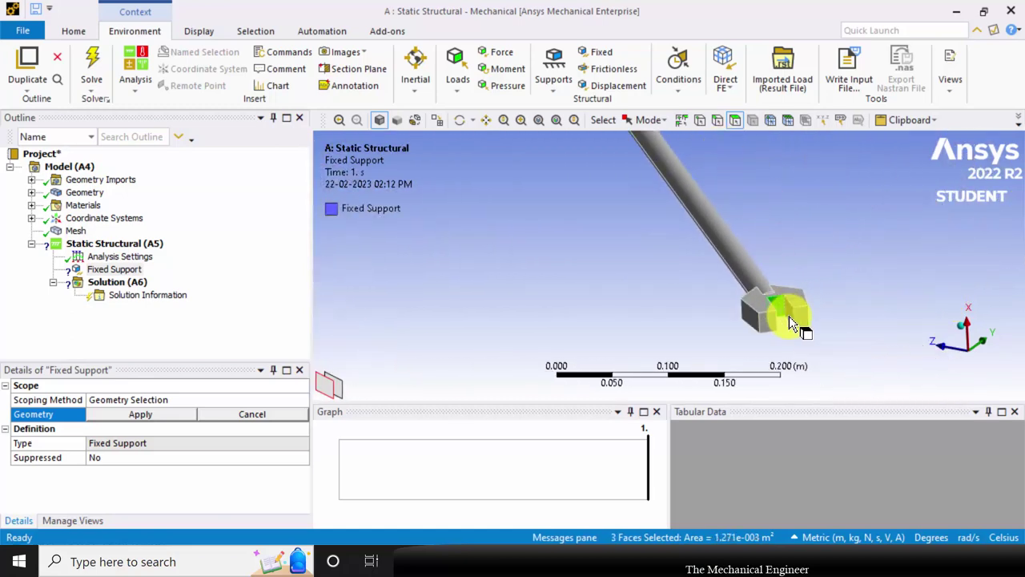
ctrl+click(797, 320)
middle_drag(835, 343, 796, 325)
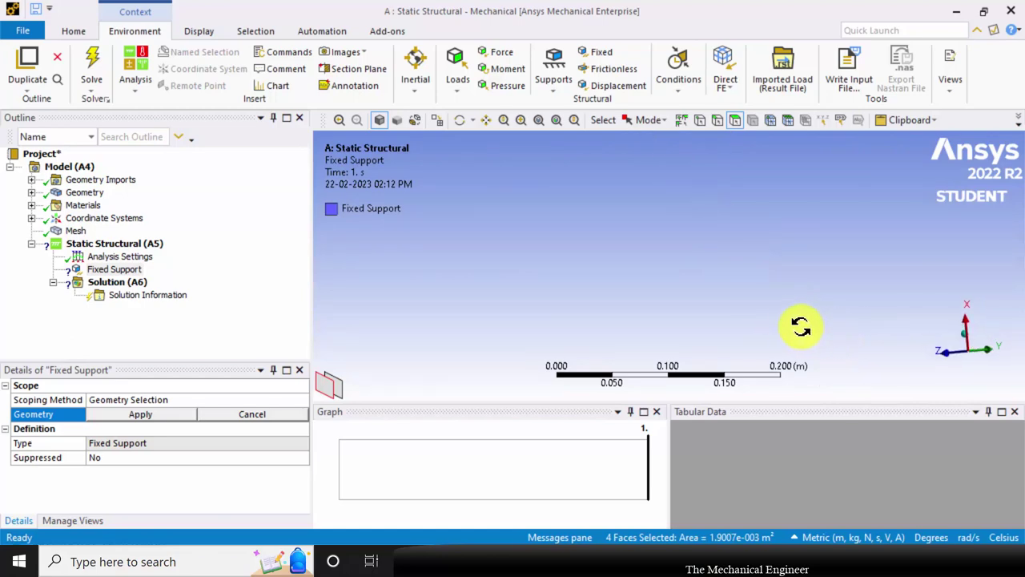
scroll(797, 297, down, 5)
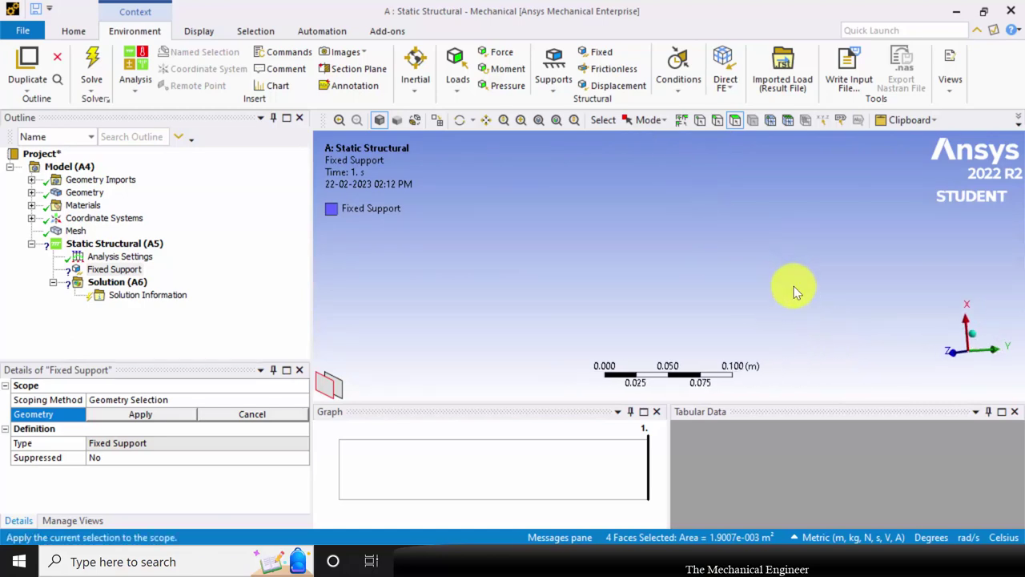
scroll(793, 286, down, 5)
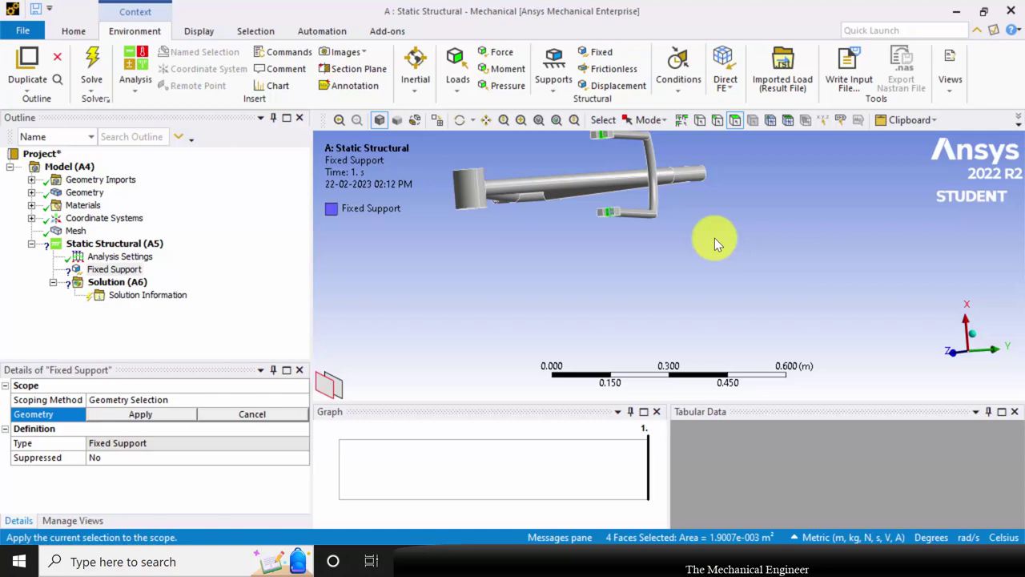
scroll(714, 238, up, 2)
middle_drag(707, 267, 686, 256)
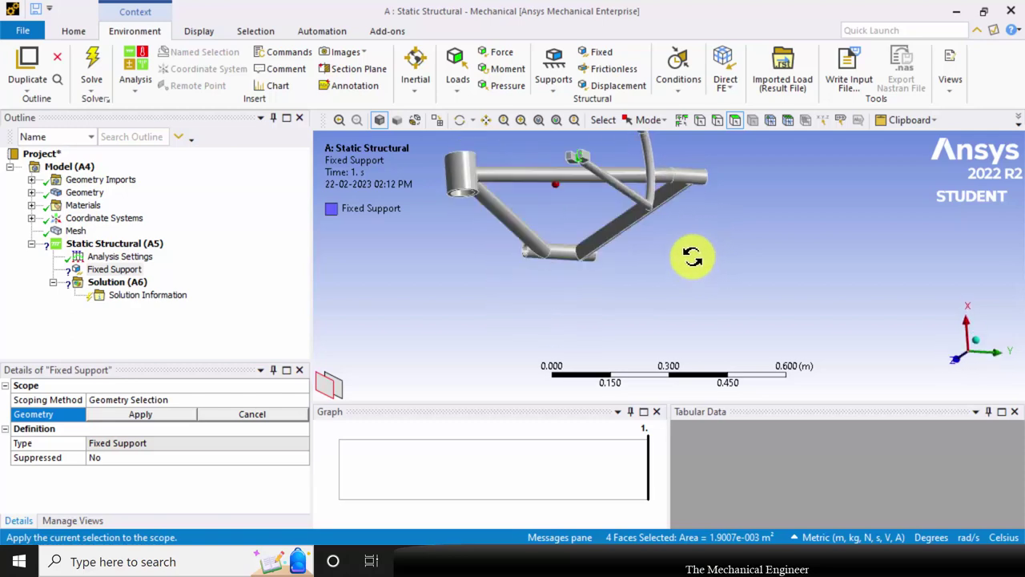
scroll(604, 152, up, 2)
ctrl+middle_drag(604, 153, 614, 298)
scroll(566, 315, up, 2)
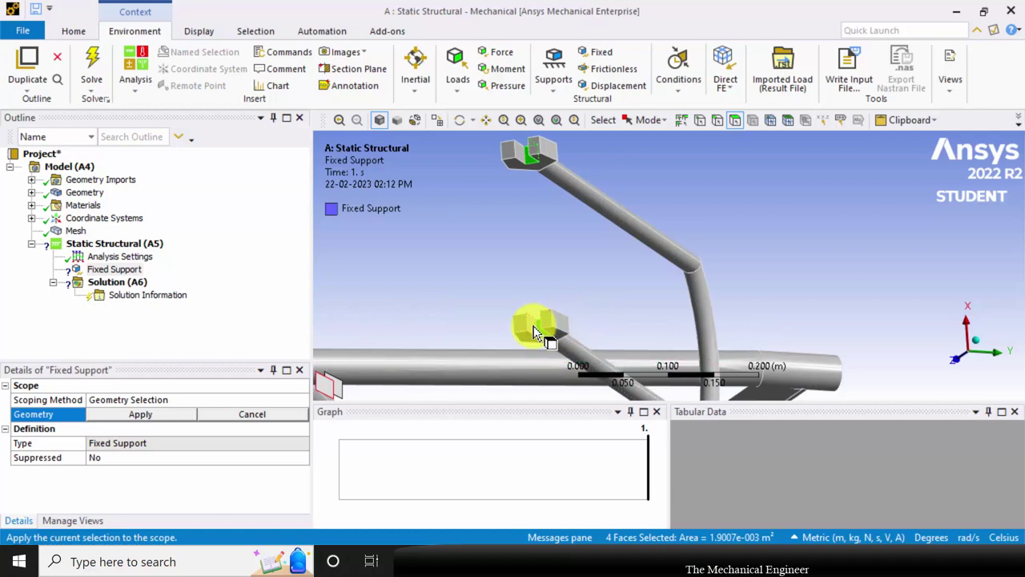
ctrl+click(521, 155)
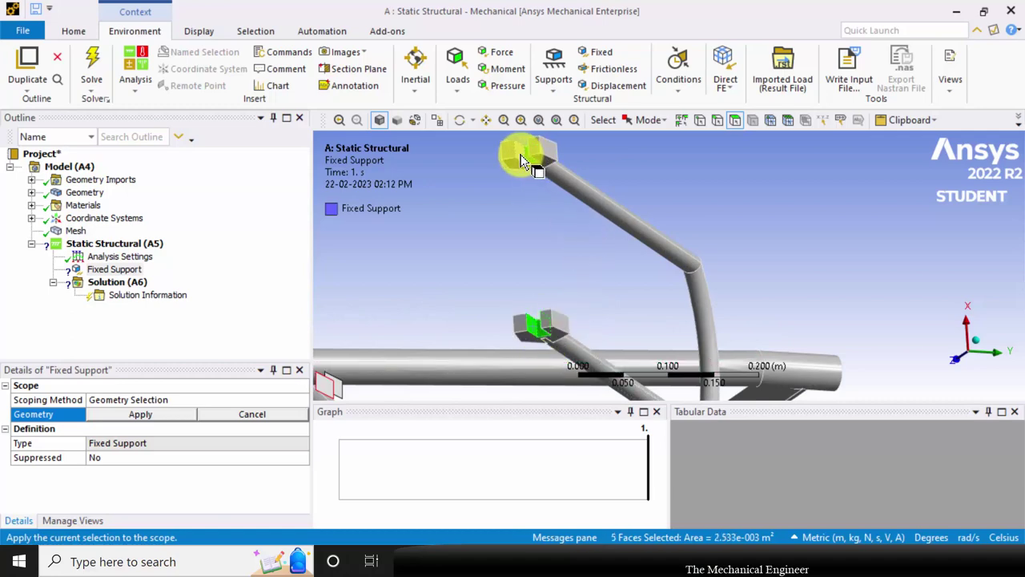
click(192, 416)
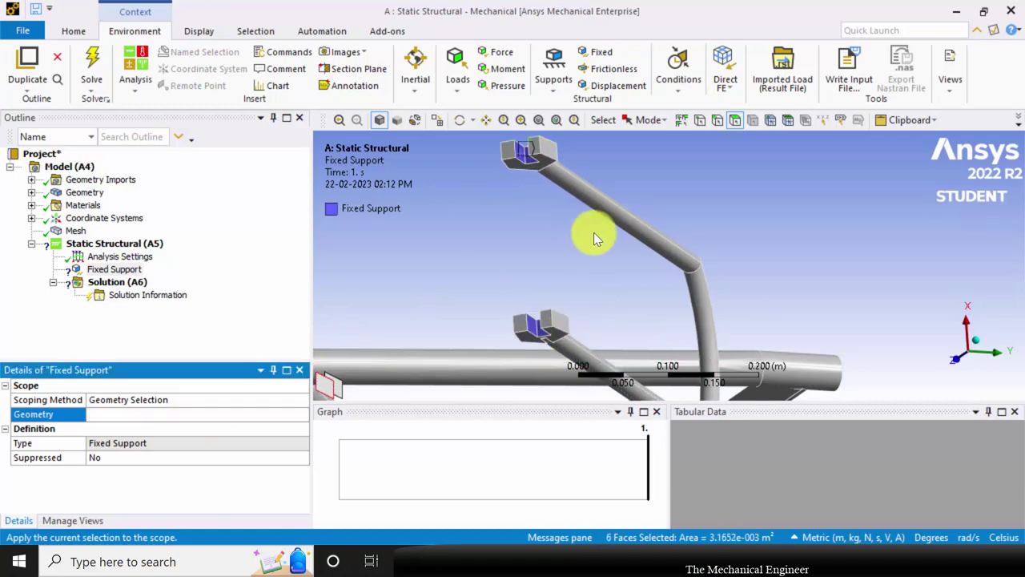
- Add a second Fixed Support on the head-tube end face
scroll(591, 232, up, 2)
scroll(601, 240, down, 1)
scroll(609, 244, down, 3)
middle_drag(622, 268, 772, 364)
click(599, 53)
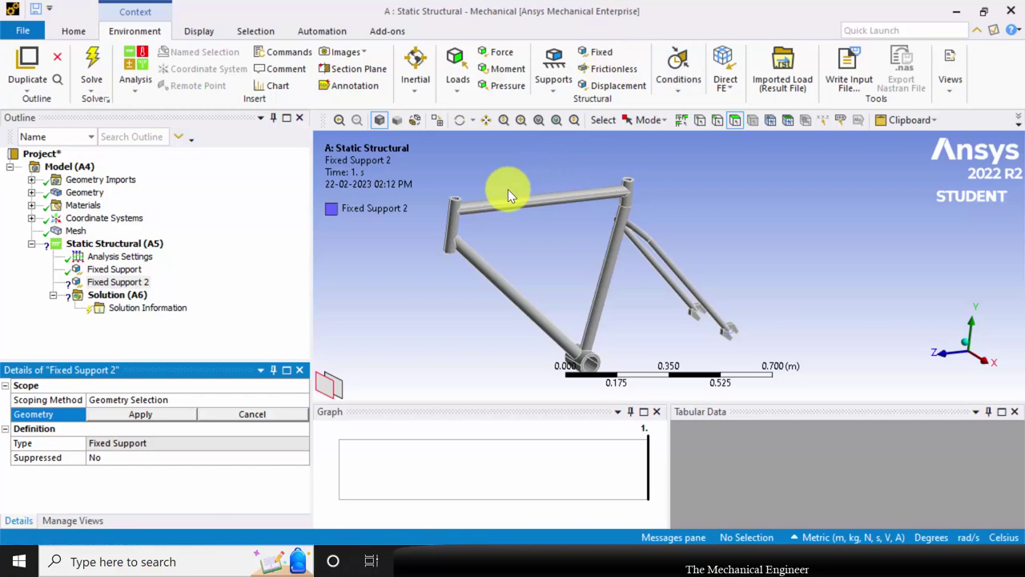
scroll(480, 205, down, 2)
scroll(553, 226, up, 1)
middle_drag(554, 226, 439, 290)
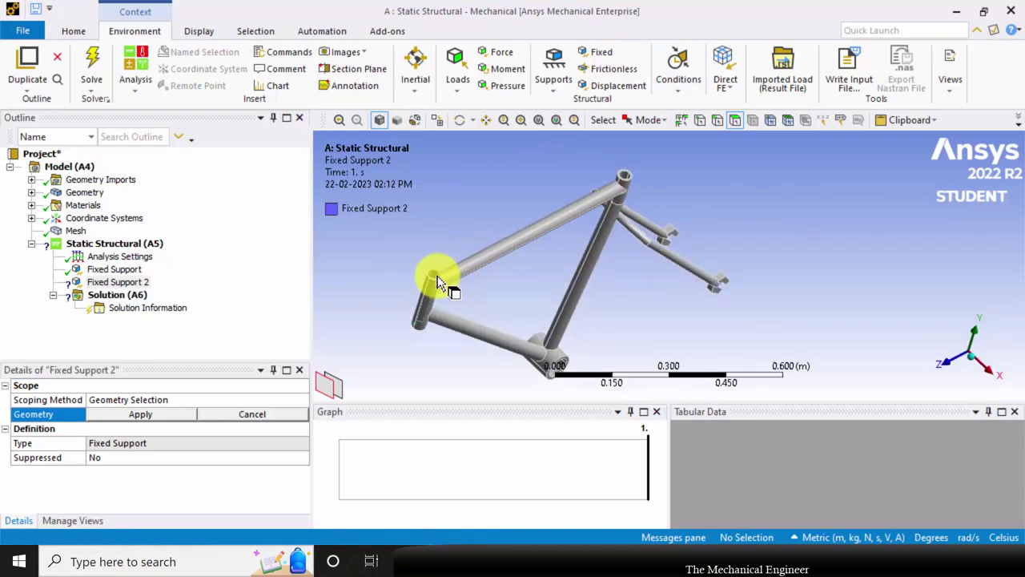
click(437, 282)
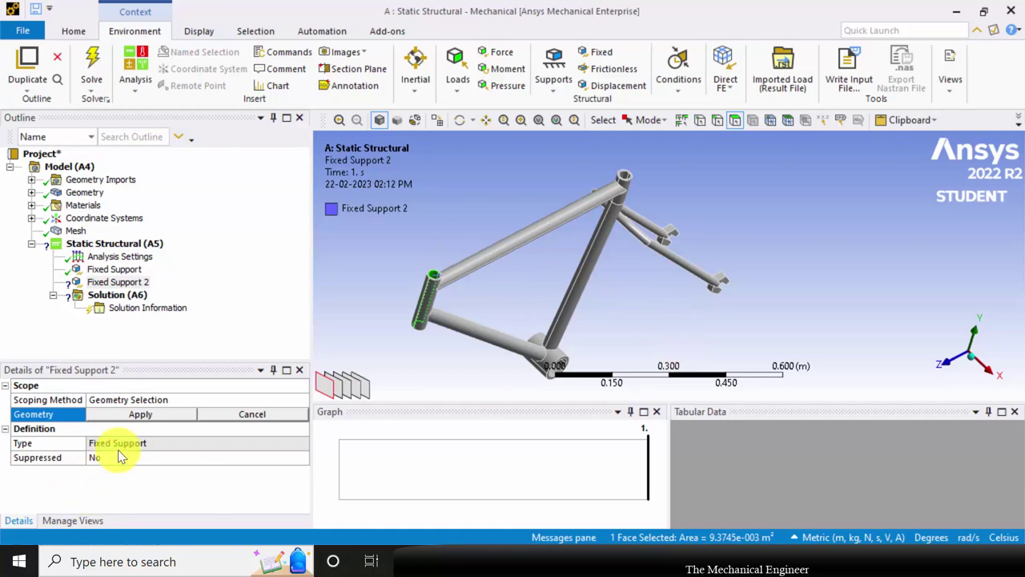
click(128, 422)
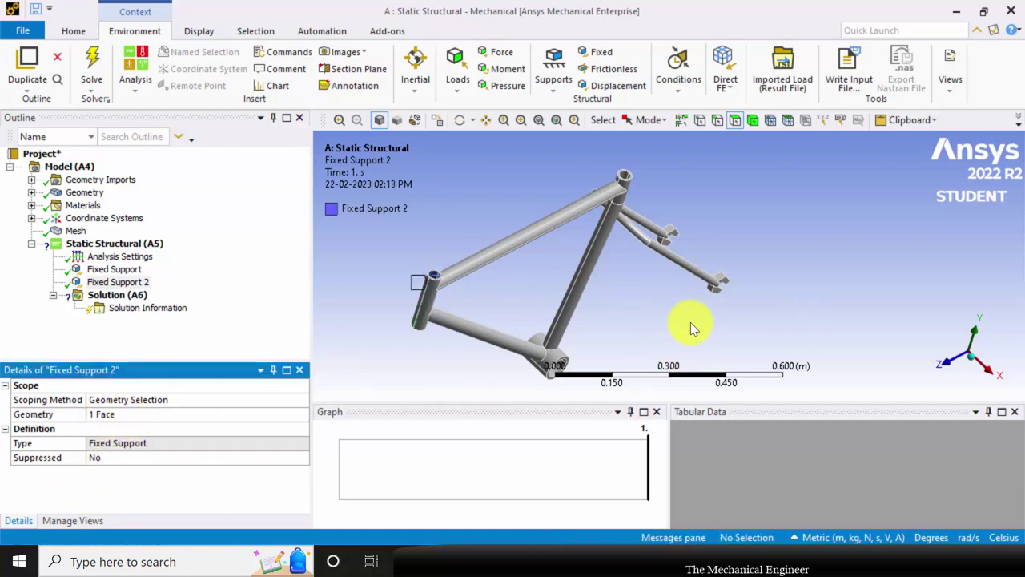
middle_drag(690, 322, 677, 293)
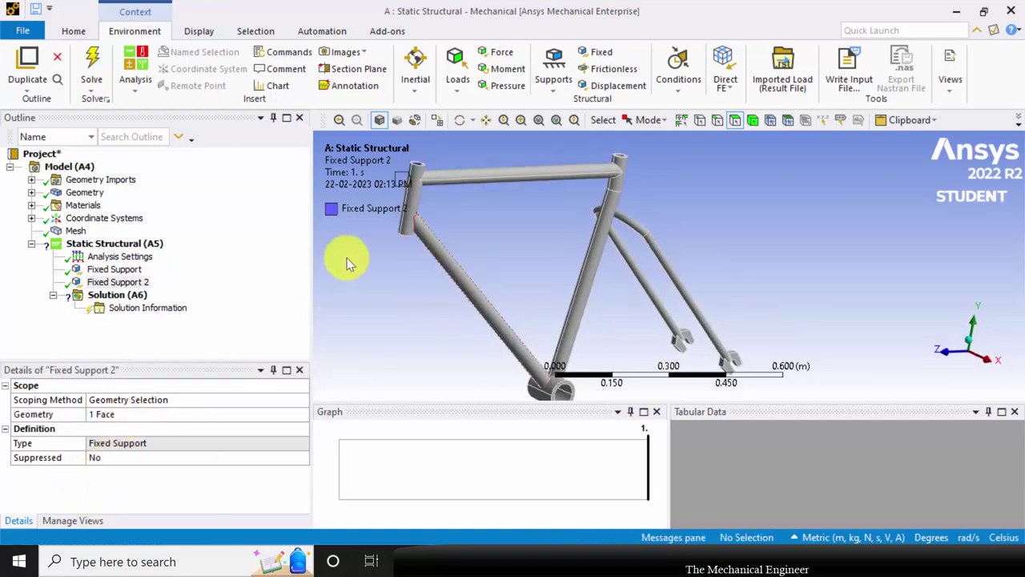
- Insert a Force on the circular tube end face
click(499, 52)
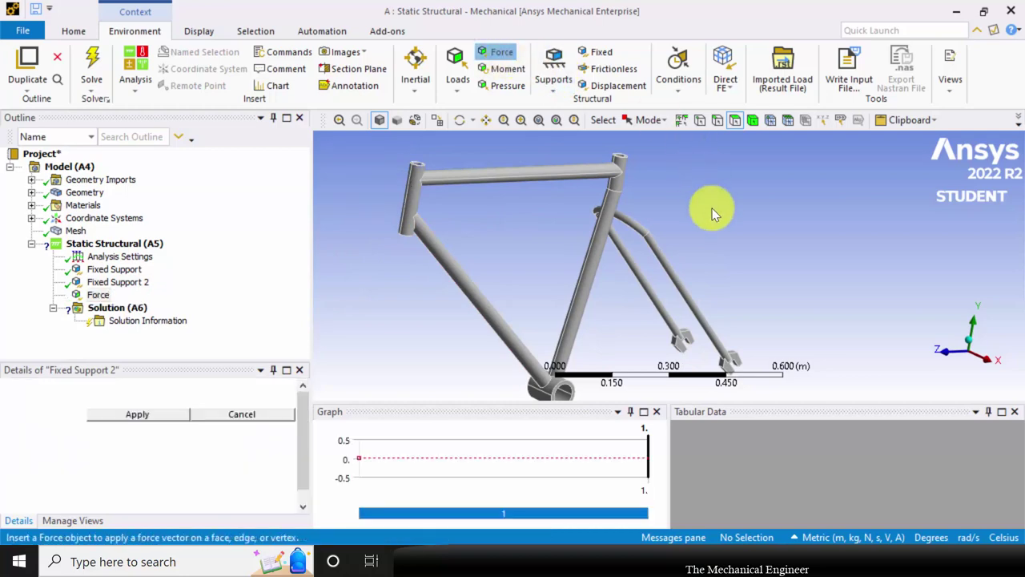
scroll(664, 149, up, 3)
scroll(627, 165, up, 1)
scroll(663, 195, up, 2)
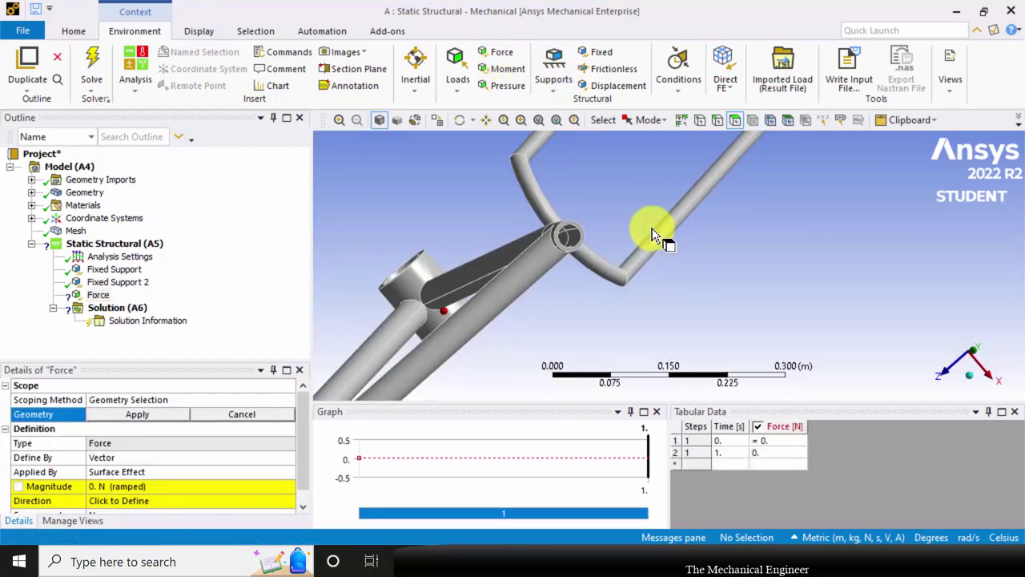
scroll(654, 229, up, 1)
scroll(590, 217, up, 1)
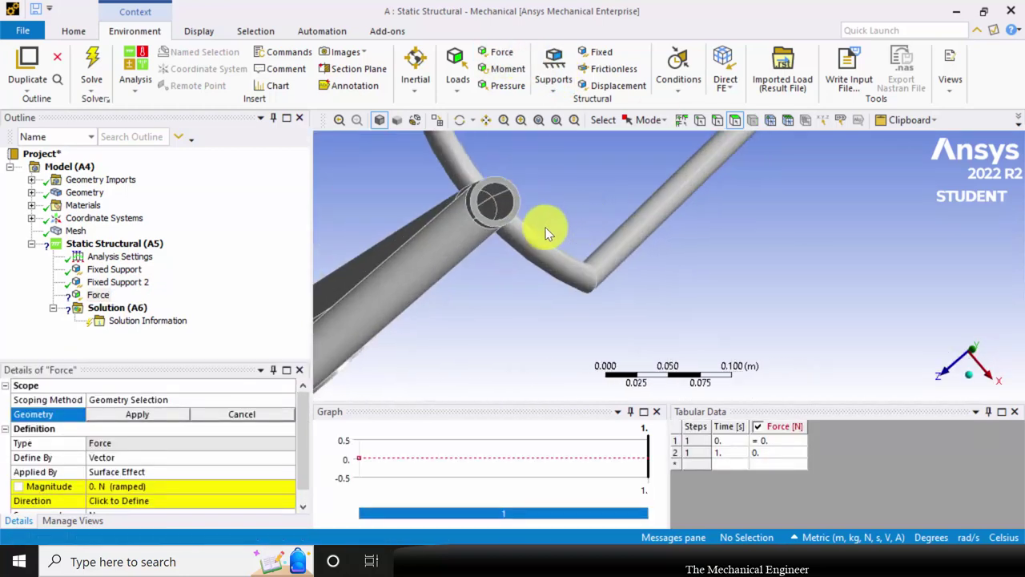
click(507, 194)
click(147, 413)
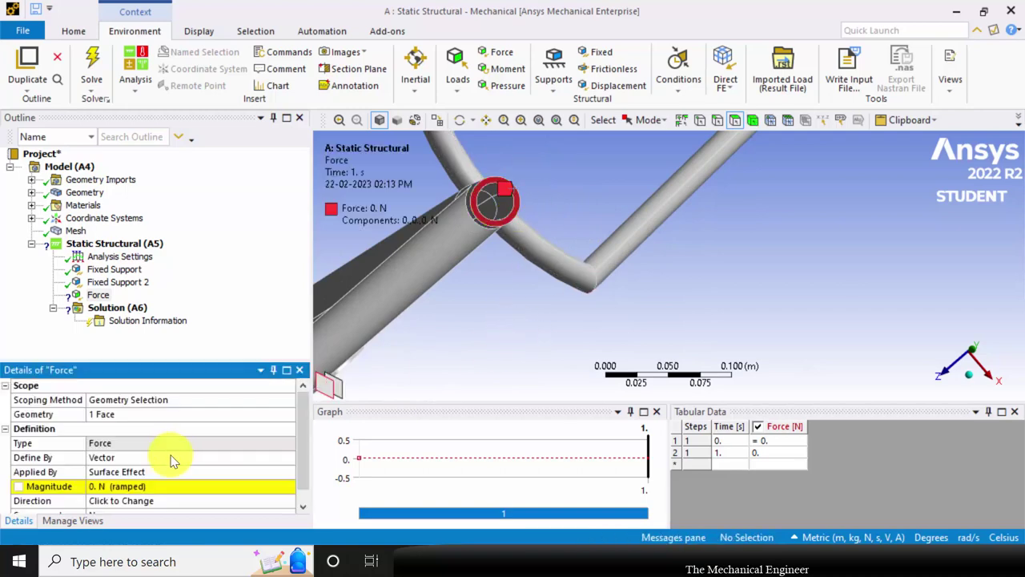
- Define the force by components with a Y component of -800 N
click(232, 443)
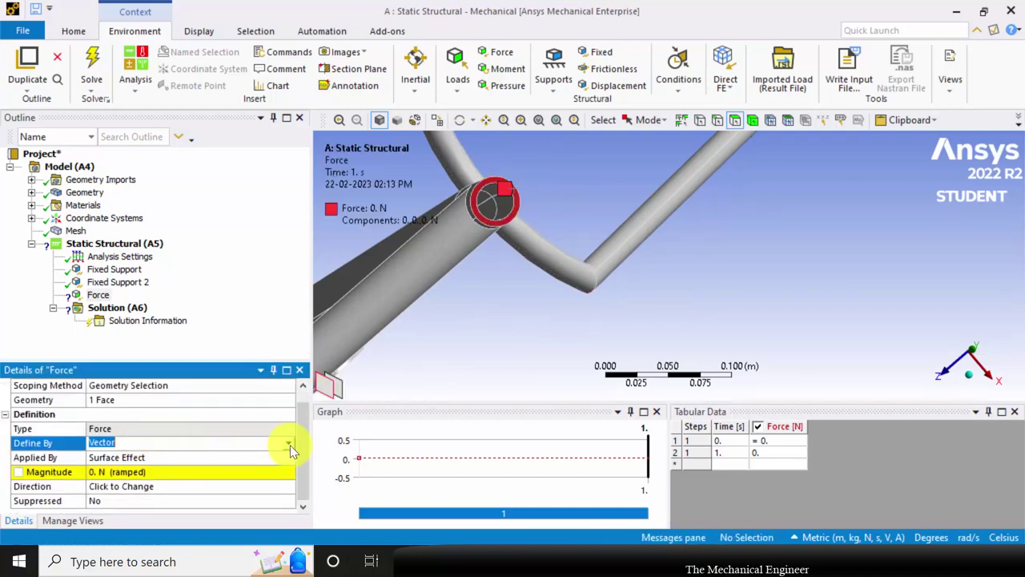
click(288, 443)
click(247, 458)
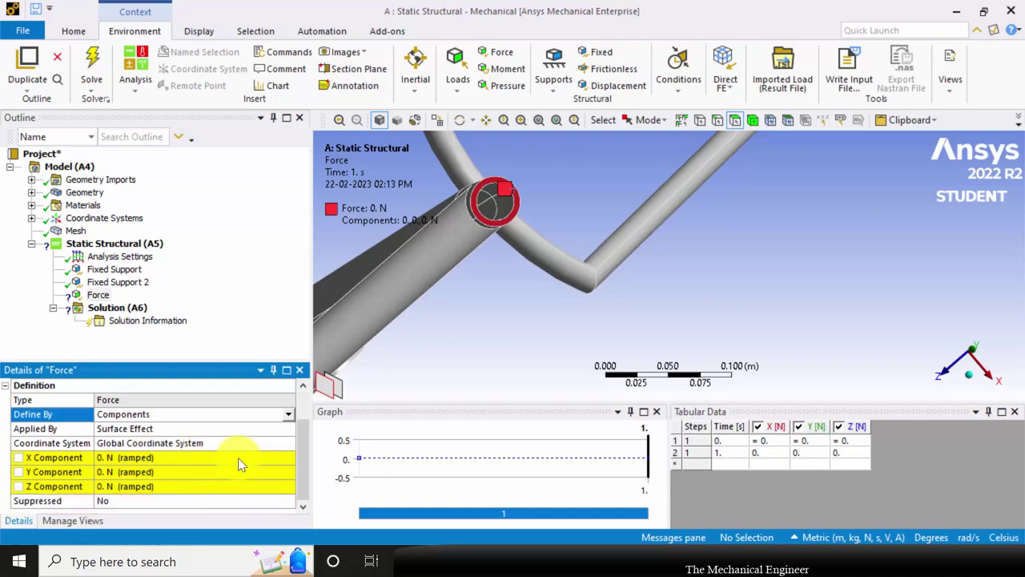
middle_drag(771, 313, 746, 299)
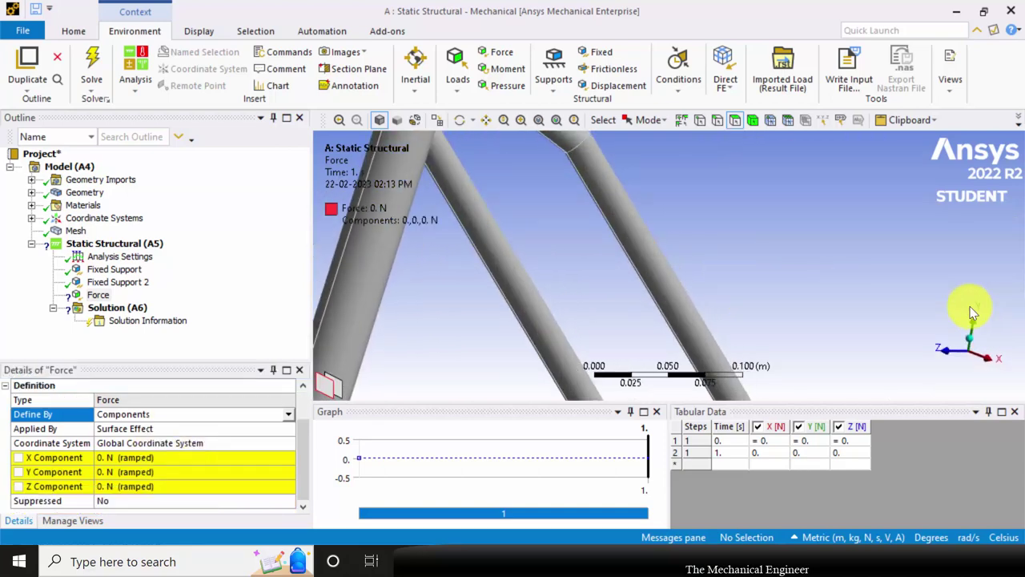
scroll(961, 321, down, 5)
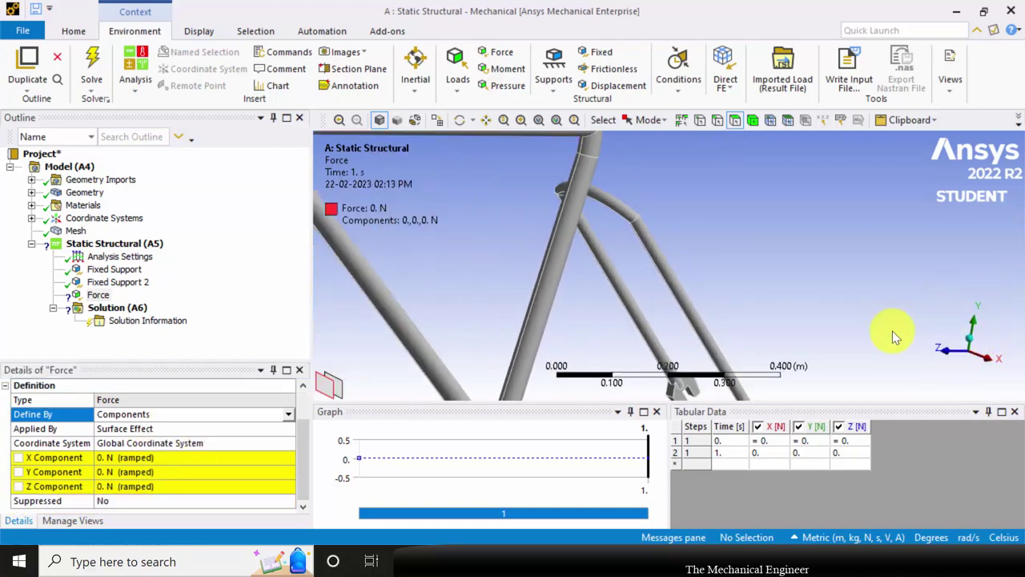
click(164, 486)
click(164, 470)
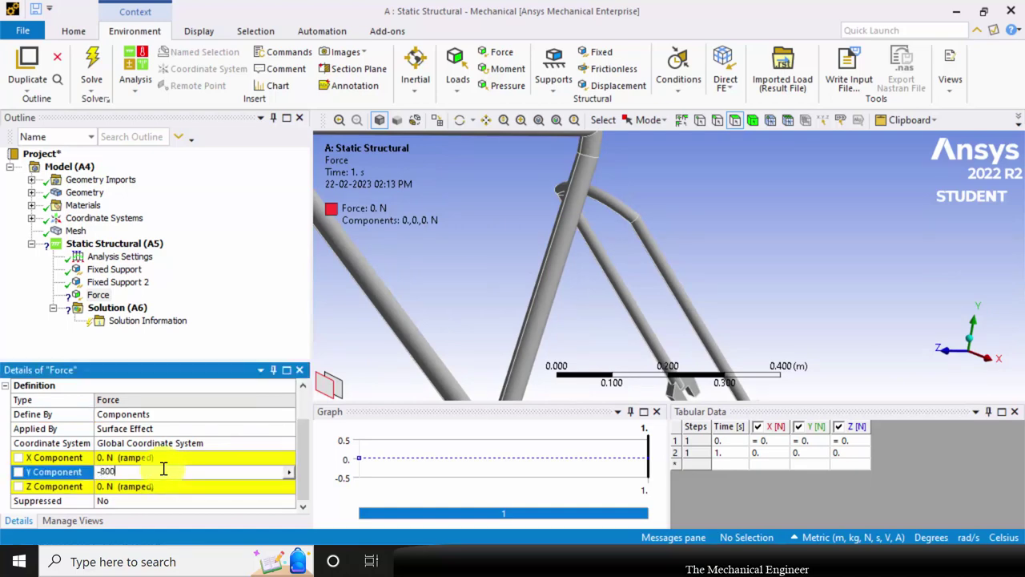
key(Return)
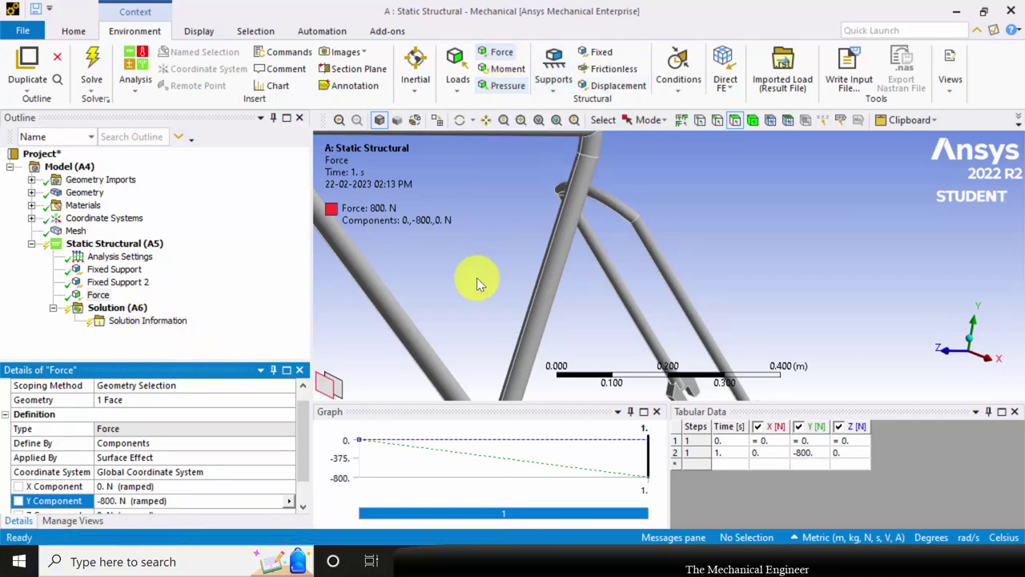
scroll(94, 457, down, 1)
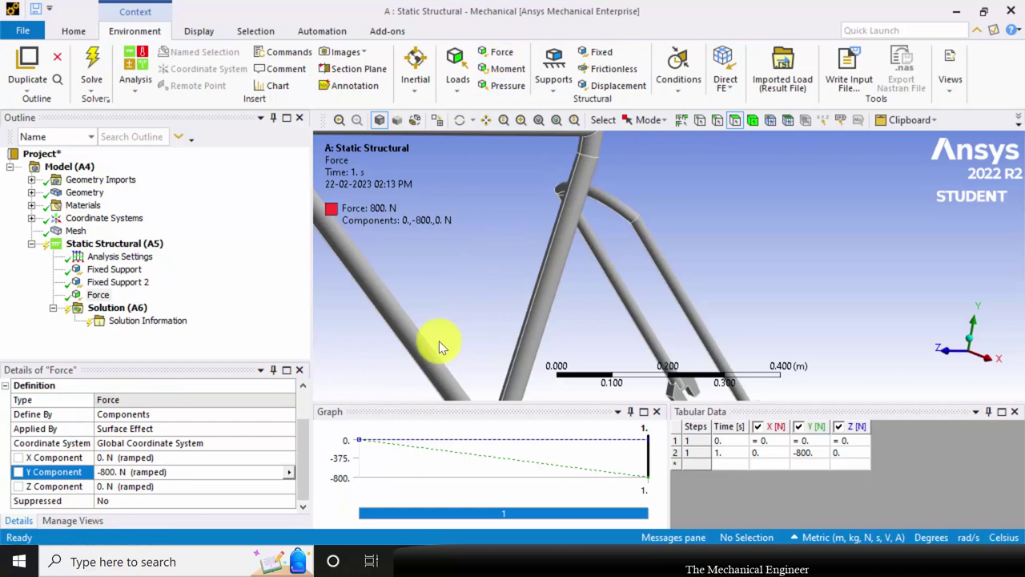
- Insert Force 2 on another tube face of the frame
click(496, 52)
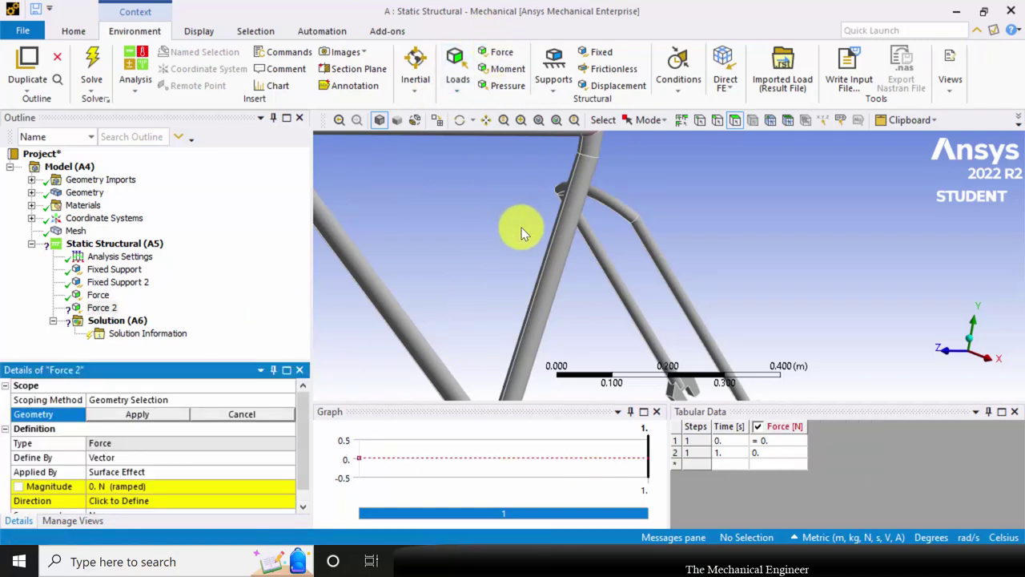
scroll(531, 242, up, 2)
scroll(531, 236, down, 3)
scroll(531, 172, down, 1)
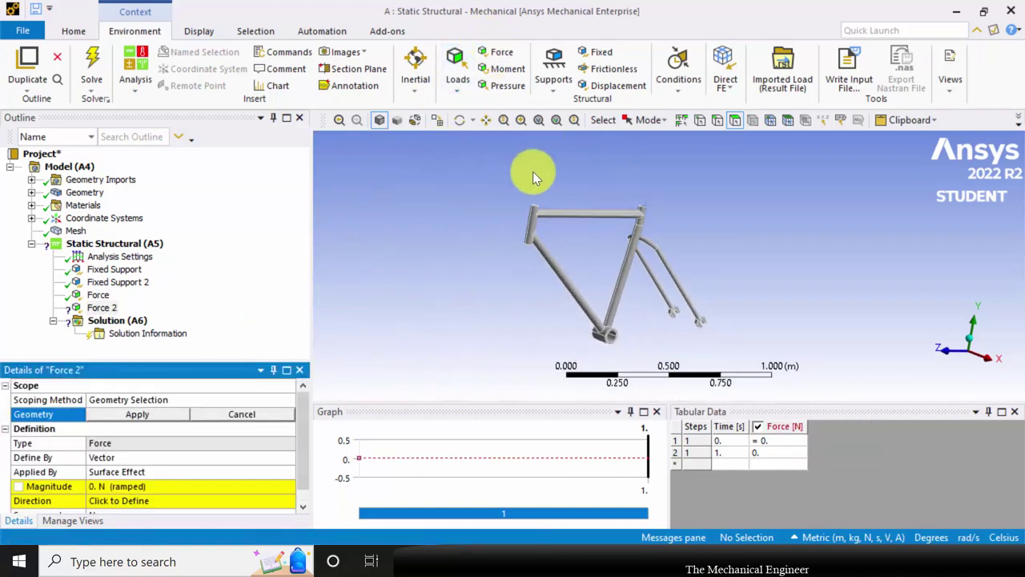
scroll(426, 179, up, 3)
middle_drag(427, 179, 418, 324)
scroll(367, 343, up, 2)
click(360, 254)
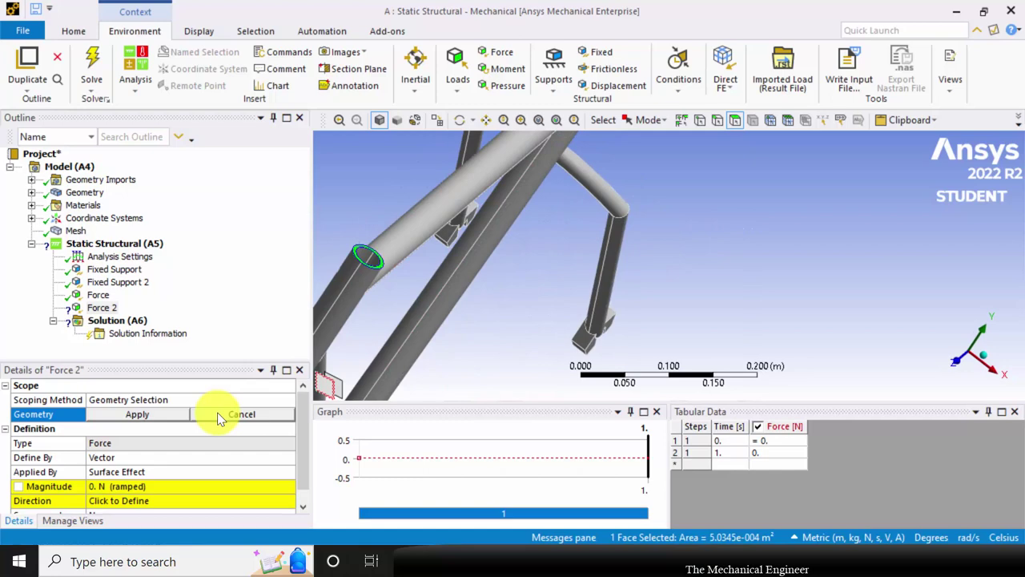
click(137, 413)
- Define Force 2 by components with a Y component of -50 N
scroll(202, 455, down, 1)
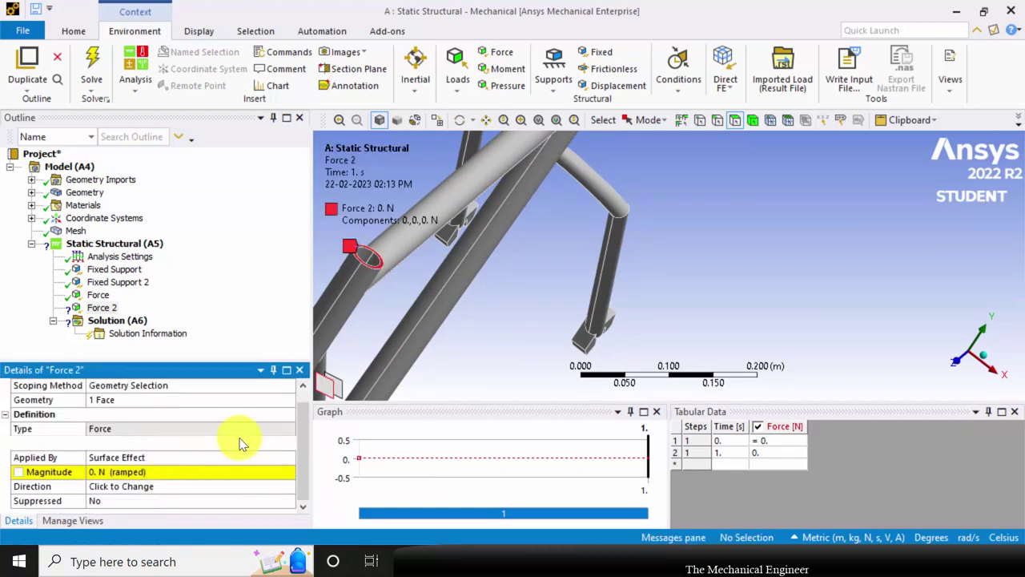
click(238, 443)
click(289, 443)
click(236, 455)
scroll(133, 489, down, 1)
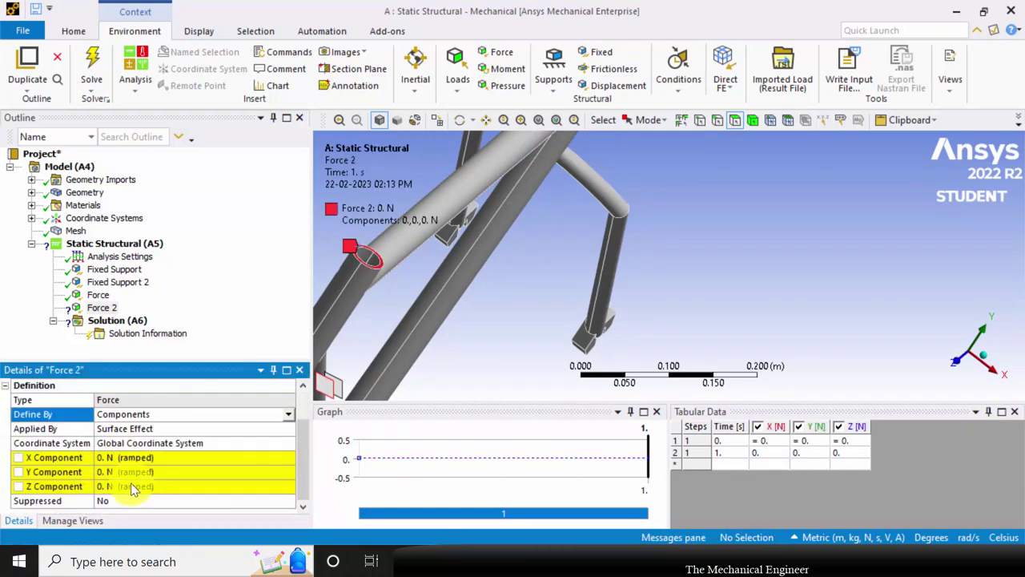
click(134, 471)
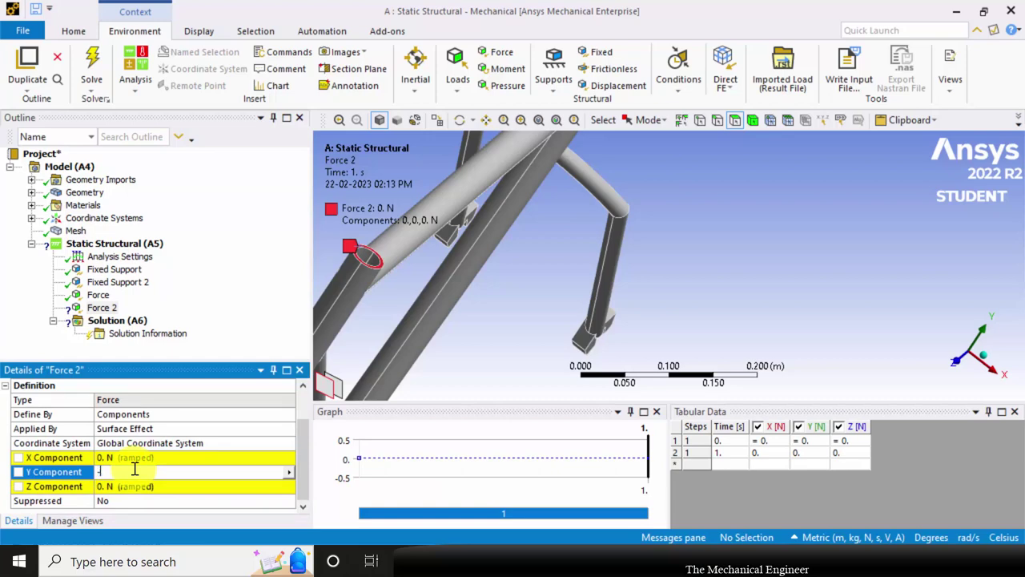
key(Return)
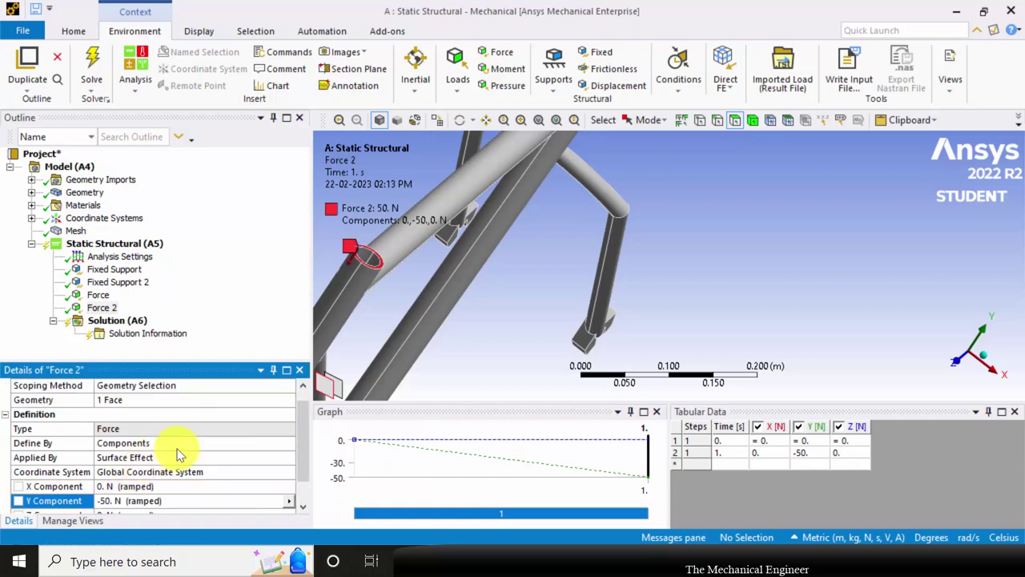
scroll(617, 302, down, 3)
- Zoom to fit so the whole bike frame is visible
middle_drag(617, 302, 579, 288)
scroll(489, 269, up, 2)
scroll(516, 271, down, 2)
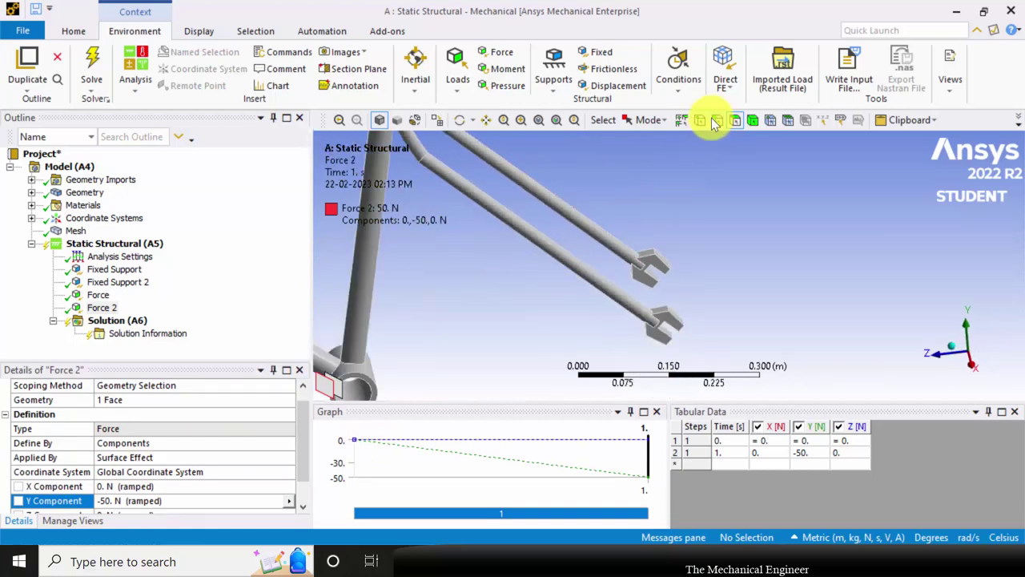
click(535, 120)
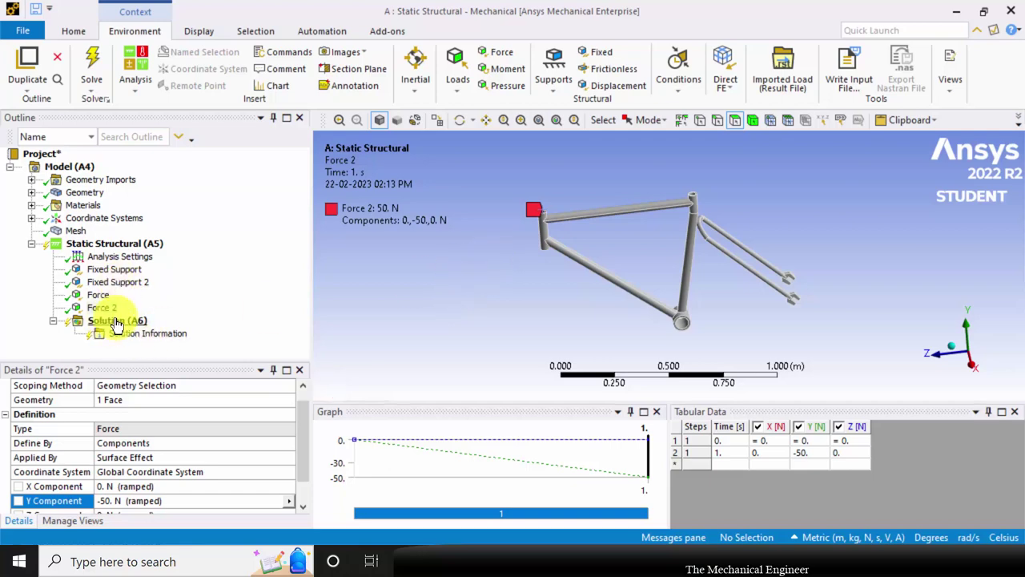
- Select Solution (A6) and solve the static structural analysis
click(116, 321)
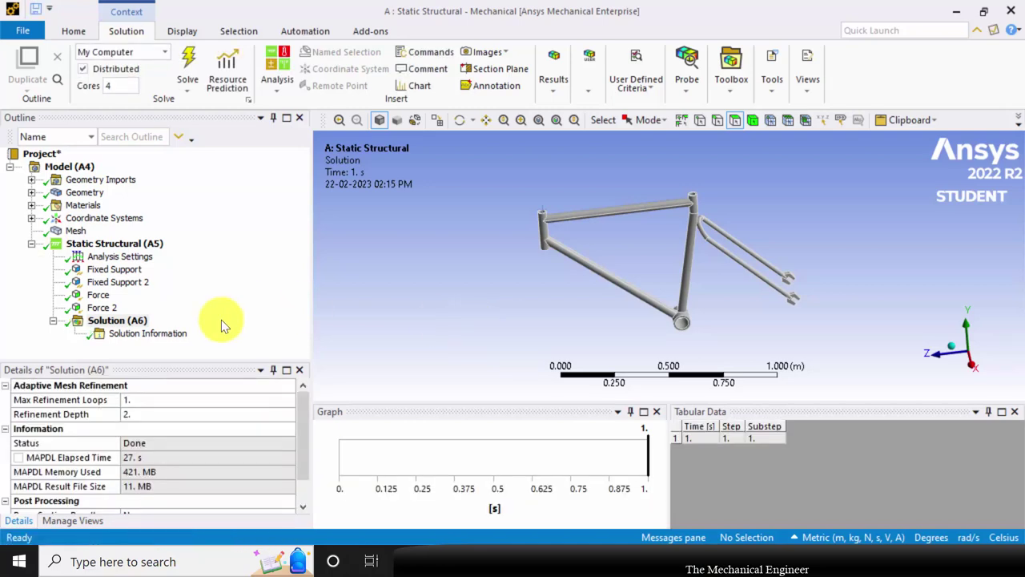
- Add a Max Equivalent Stress tool with a Safety Factor result to the solution
right_click(124, 321)
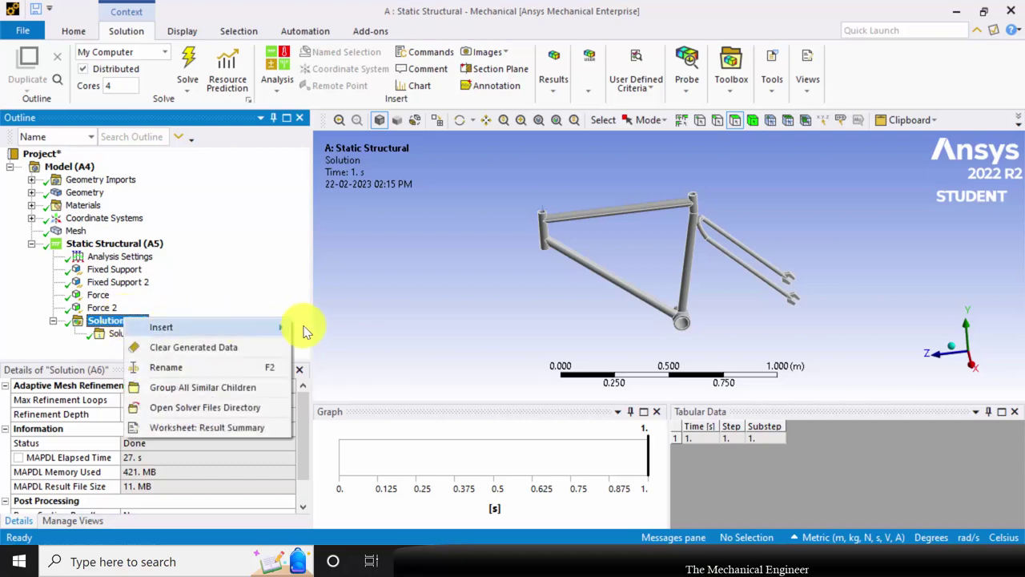
mouse_move(280, 327)
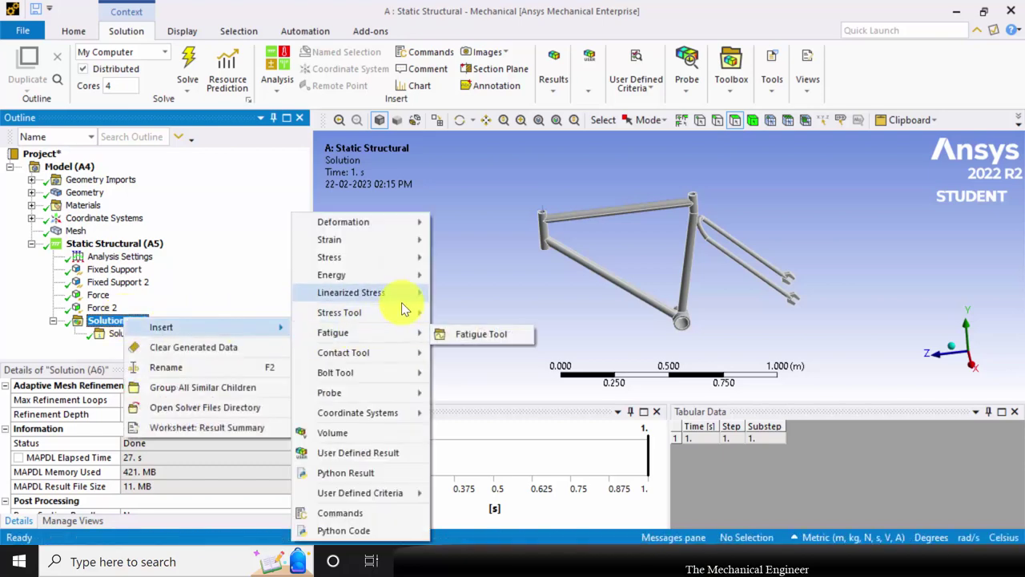
mouse_move(404, 317)
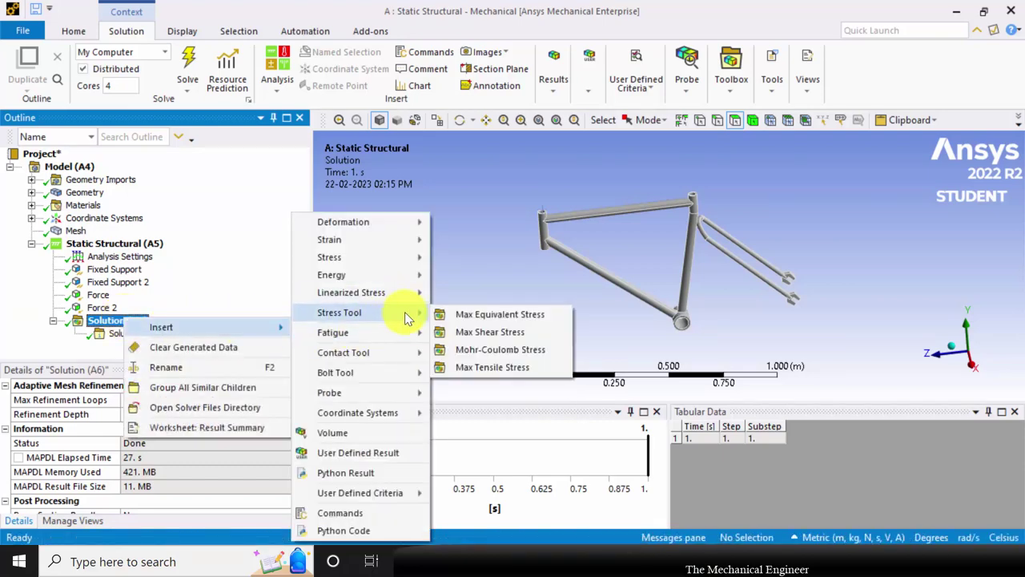
click(467, 312)
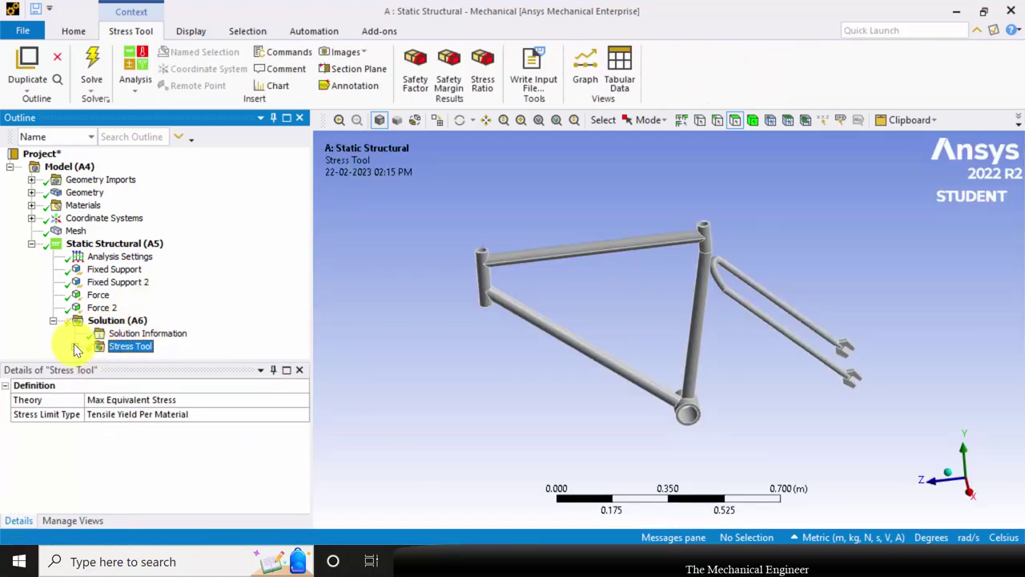
click(142, 351)
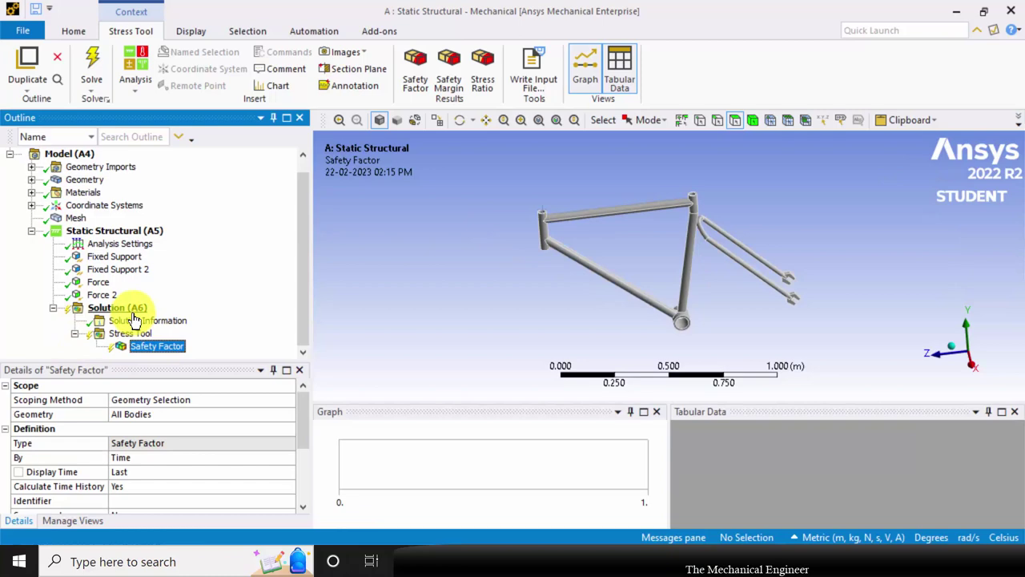
click(128, 333)
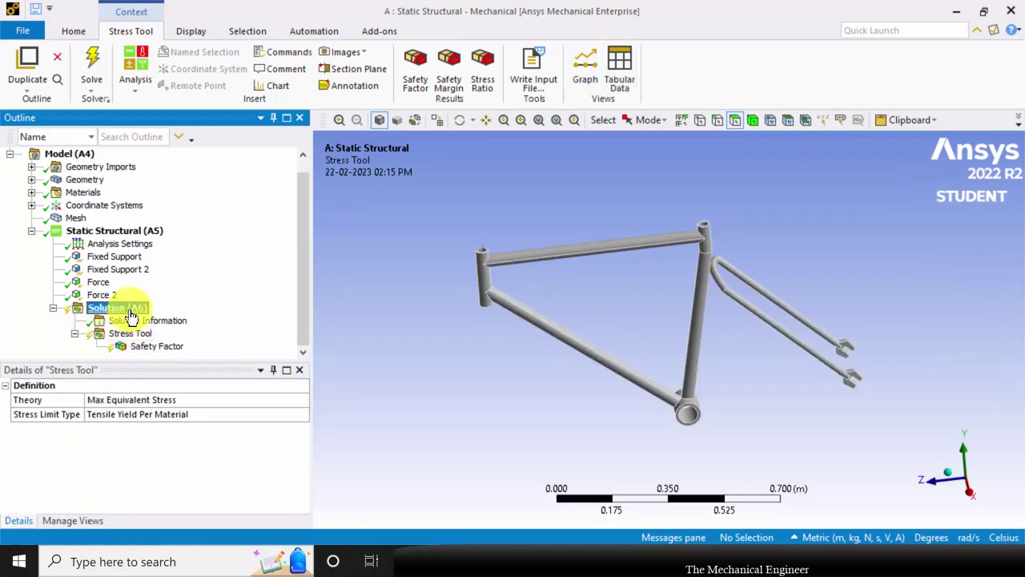
click(121, 309)
- Insert an Equivalent (von-Mises) stress result and evaluate all results
right_click(130, 311)
mouse_move(229, 323)
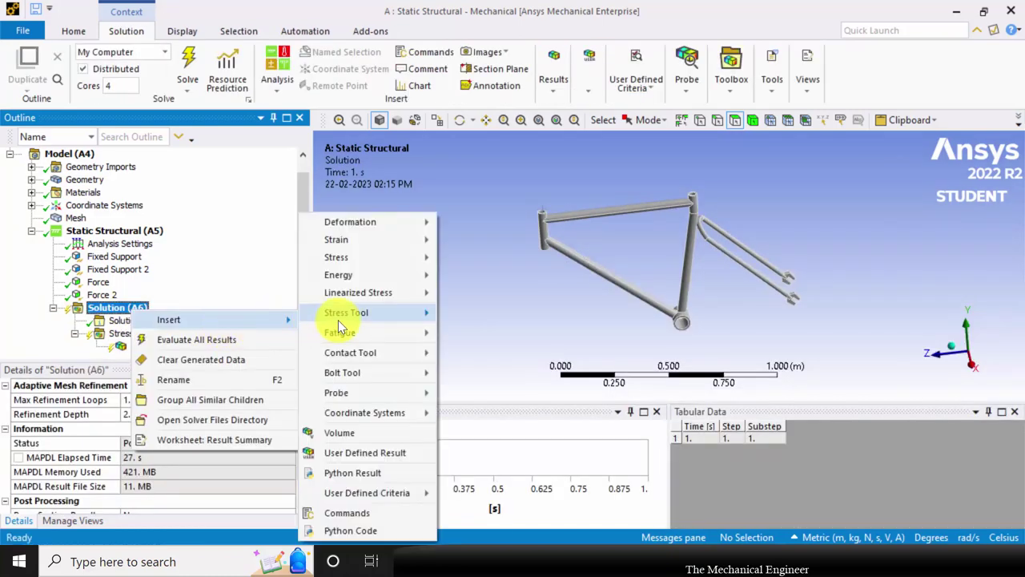
mouse_move(435, 265)
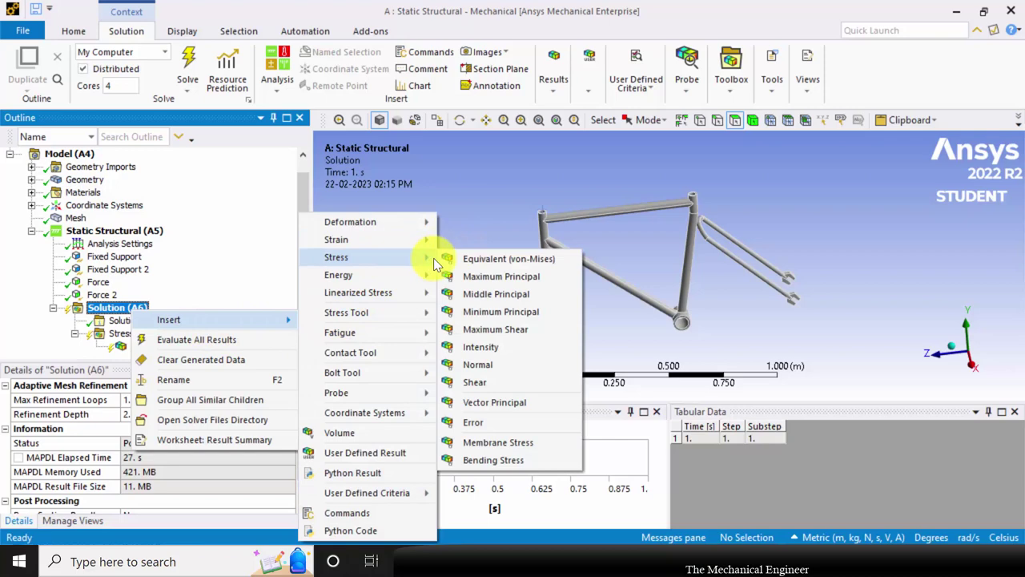
click(479, 261)
scroll(176, 299, down, 1)
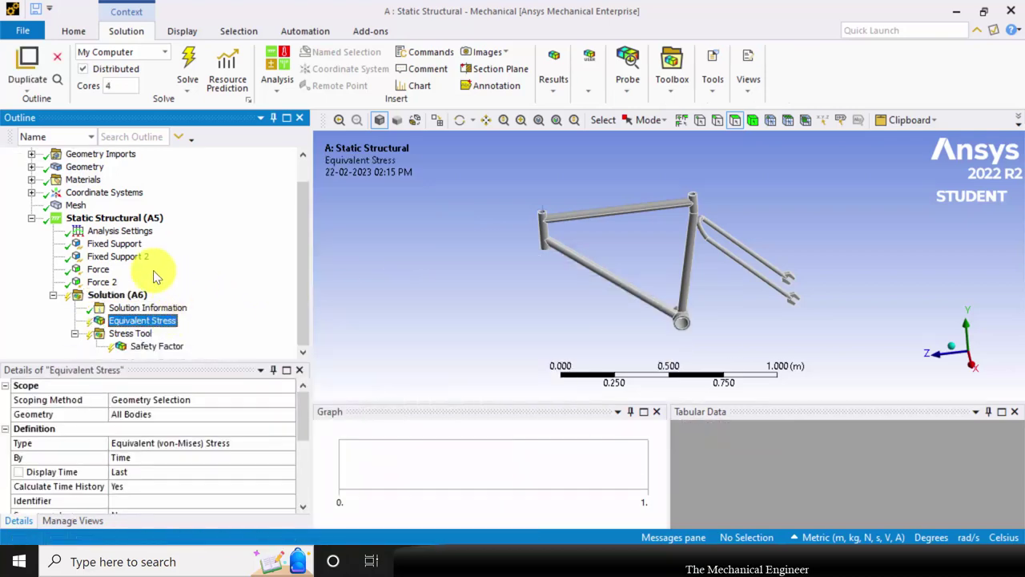
right_click(132, 298)
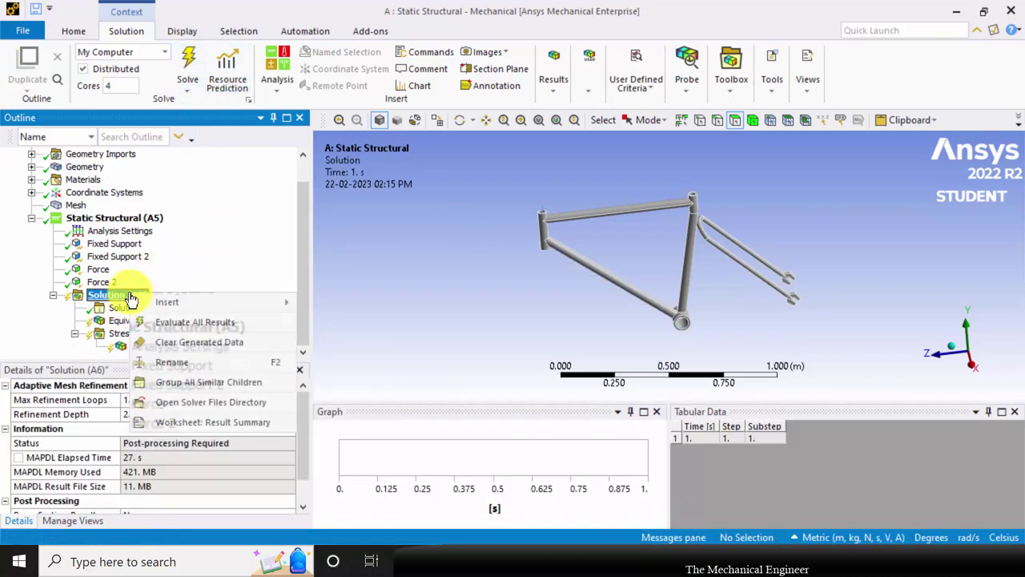
click(220, 324)
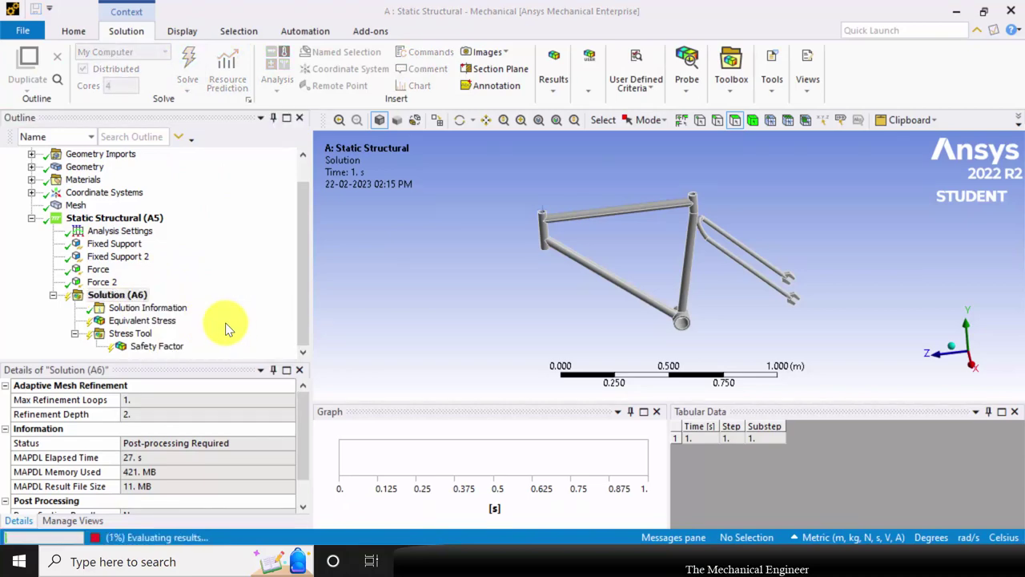
- Insert a Total Deformation result and evaluate all results again
right_click(120, 298)
mouse_move(201, 304)
mouse_move(372, 228)
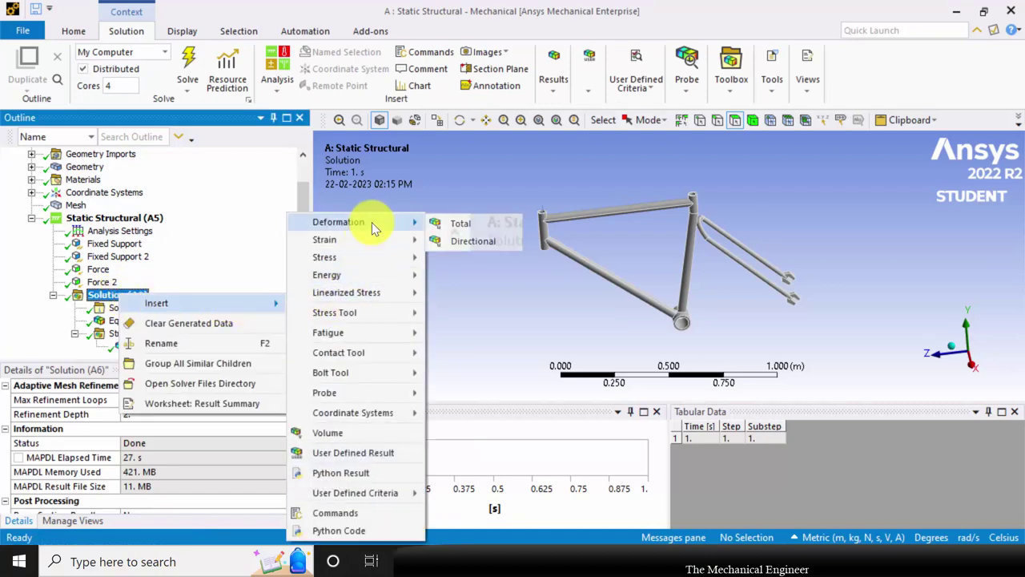
click(460, 230)
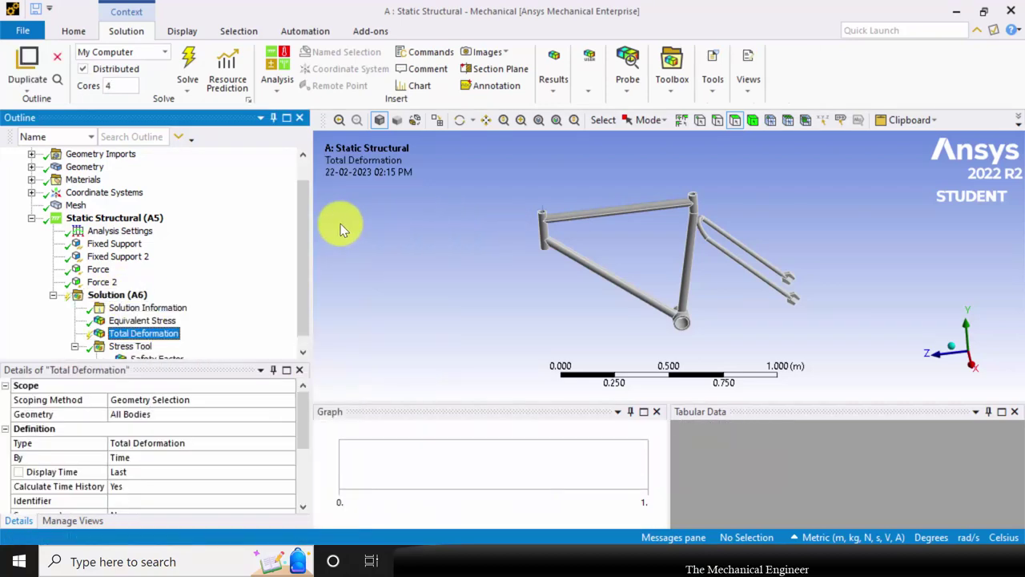
click(116, 297)
right_click(133, 298)
click(193, 326)
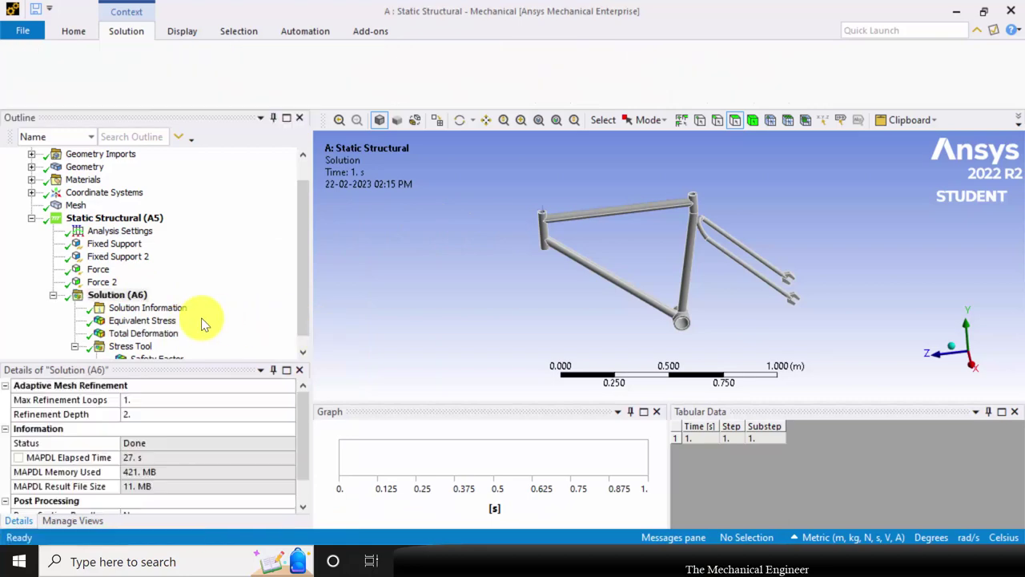
- Show and animate the von-Mises stress contour, zooming in on the seat-tube joint
click(133, 320)
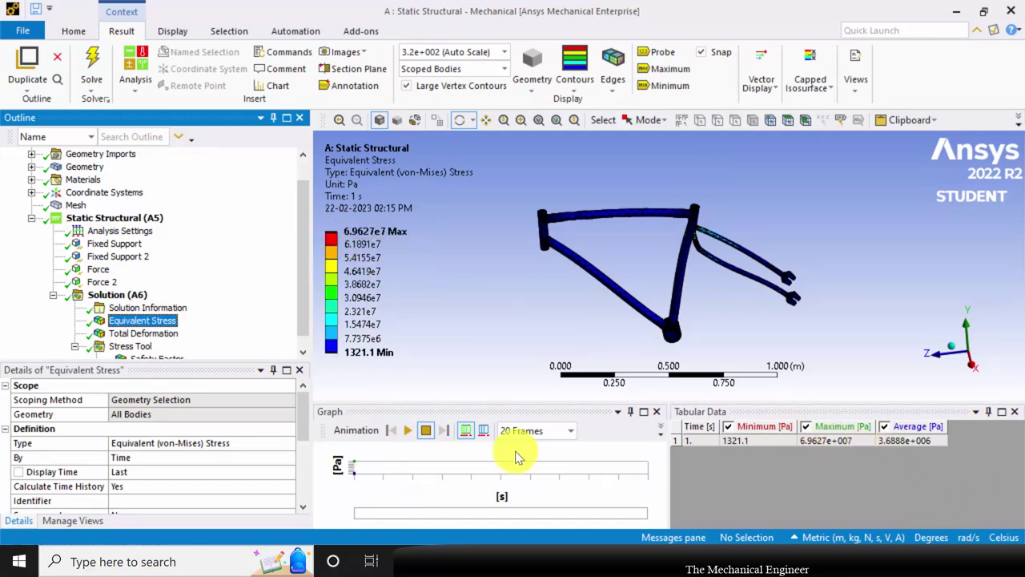
click(407, 431)
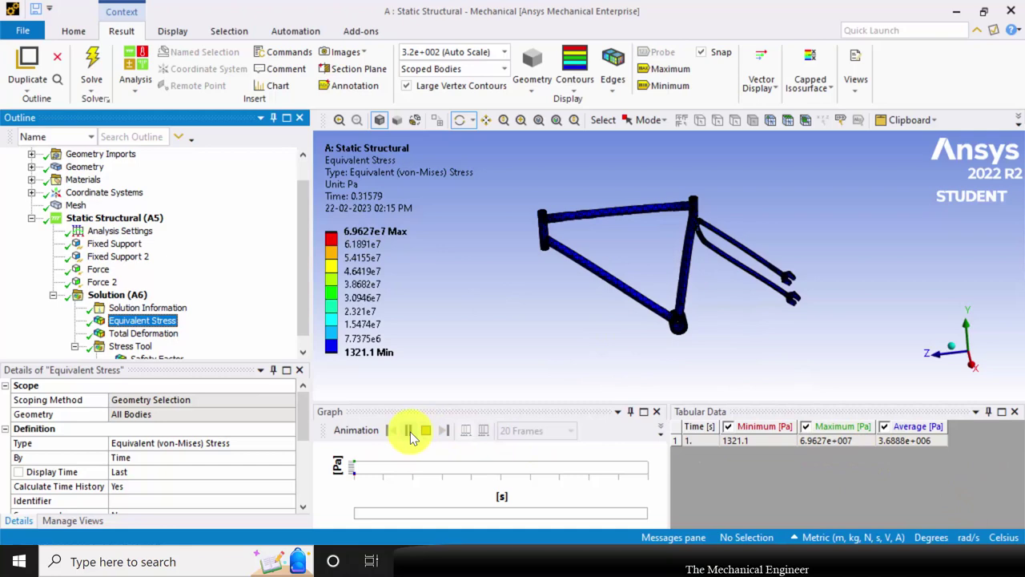
drag(822, 219, 745, 186)
scroll(778, 206, up, 5)
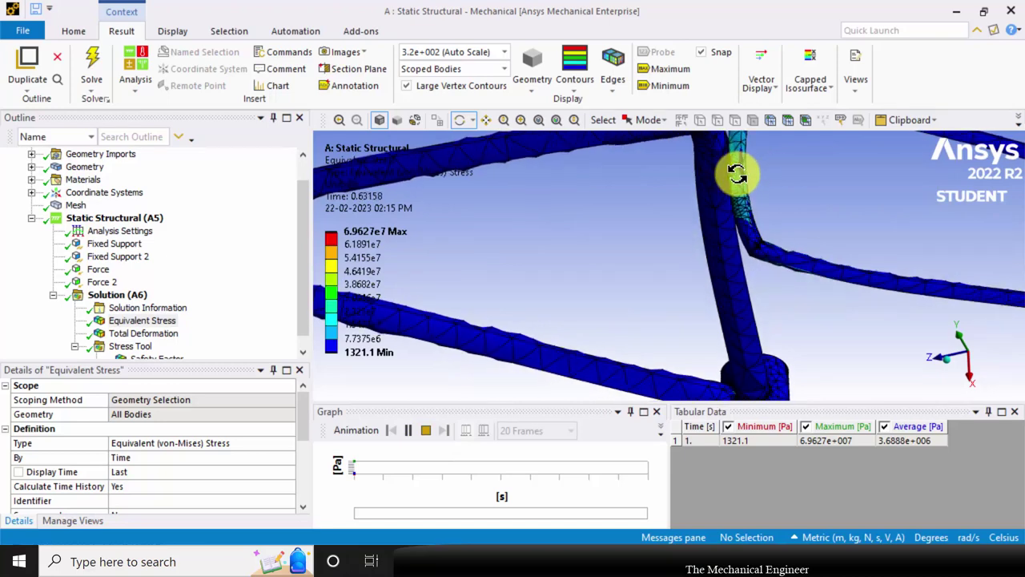
click(426, 430)
- Show the Total Deformation contour and zoom out on the frame
click(136, 333)
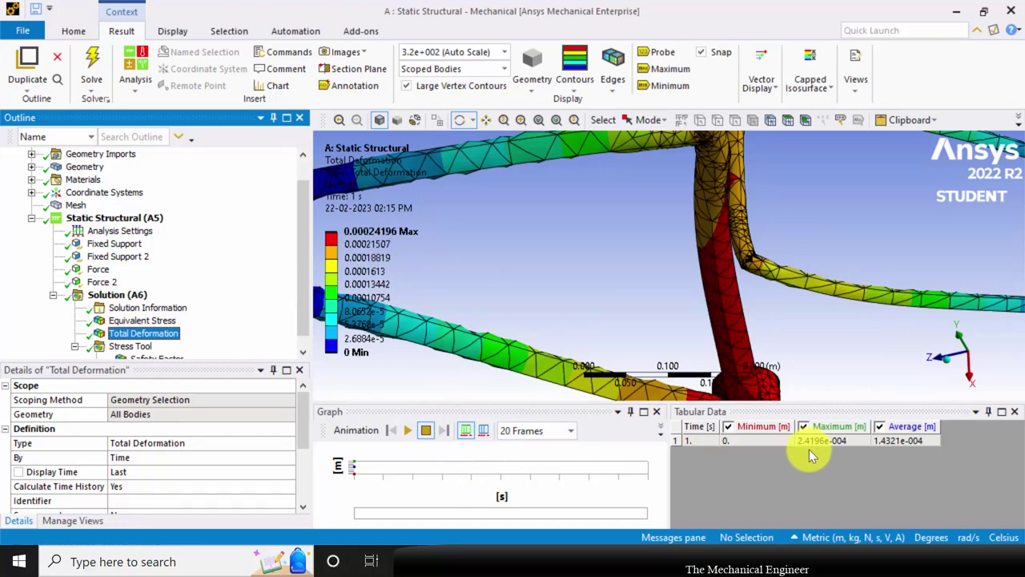
scroll(725, 278, down, 5)
drag(725, 279, 678, 297)
scroll(165, 300, down, 1)
- Inspect the Safety Factor contour (minimum 3.5905), then return to Total Deformation
click(157, 346)
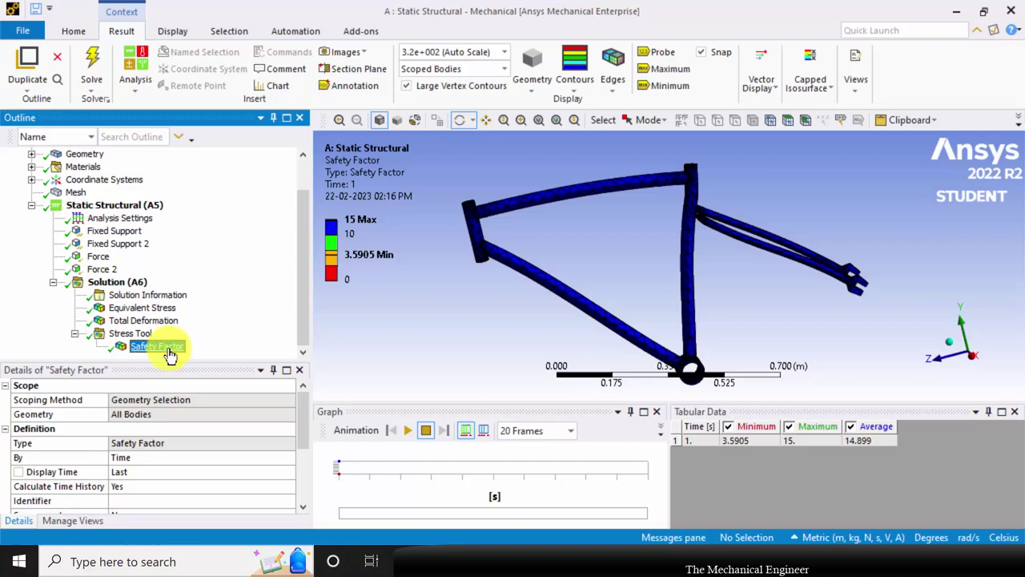
click(364, 266)
key(Escape)
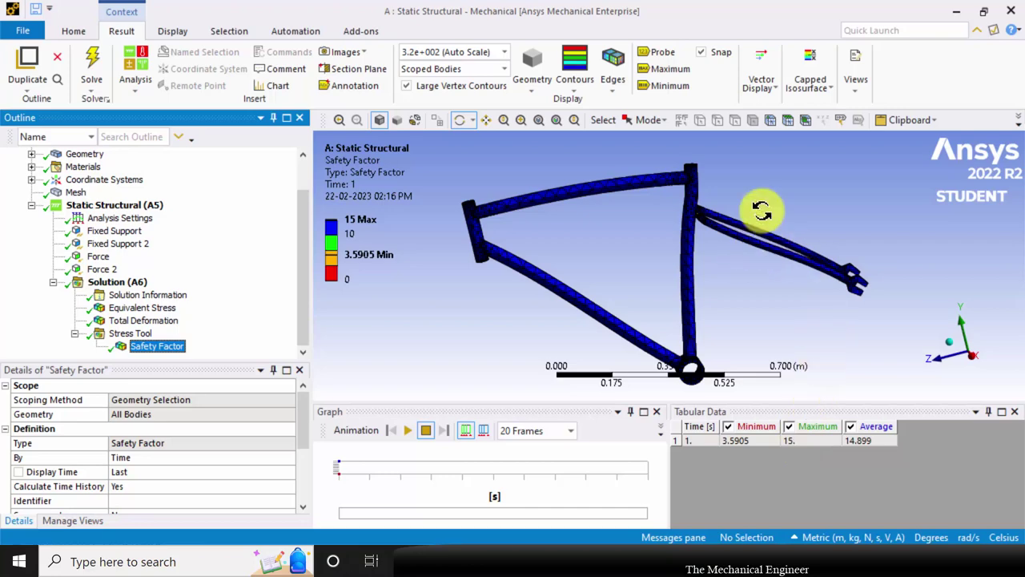
mouse_move(762, 331)
mouse_down()
mouse_move(780, 308)
mouse_move(782, 335)
mouse_up()
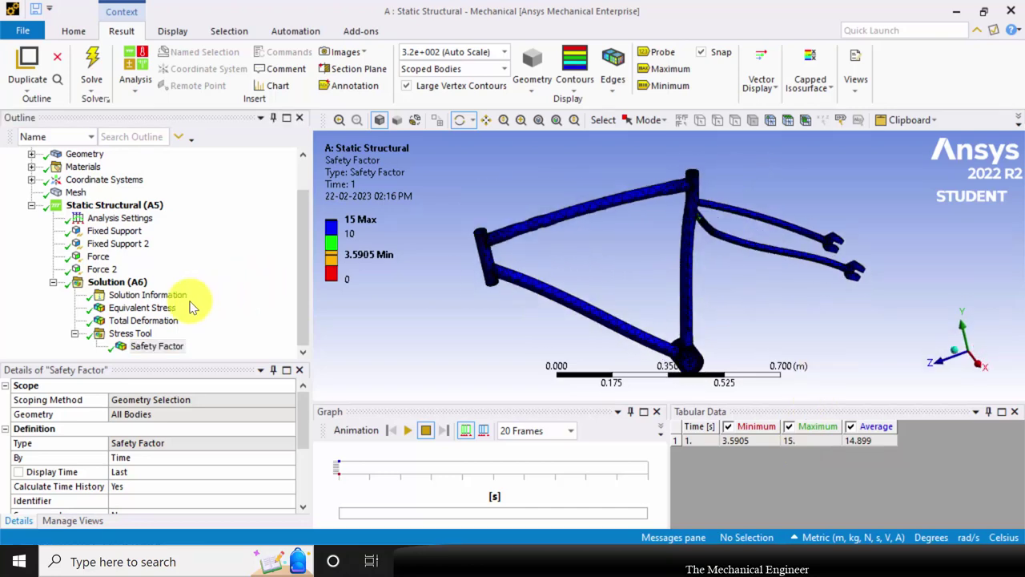
click(147, 321)
- Export the Total Deformation contour view to Documents as the PNG file deformation.png
click(346, 52)
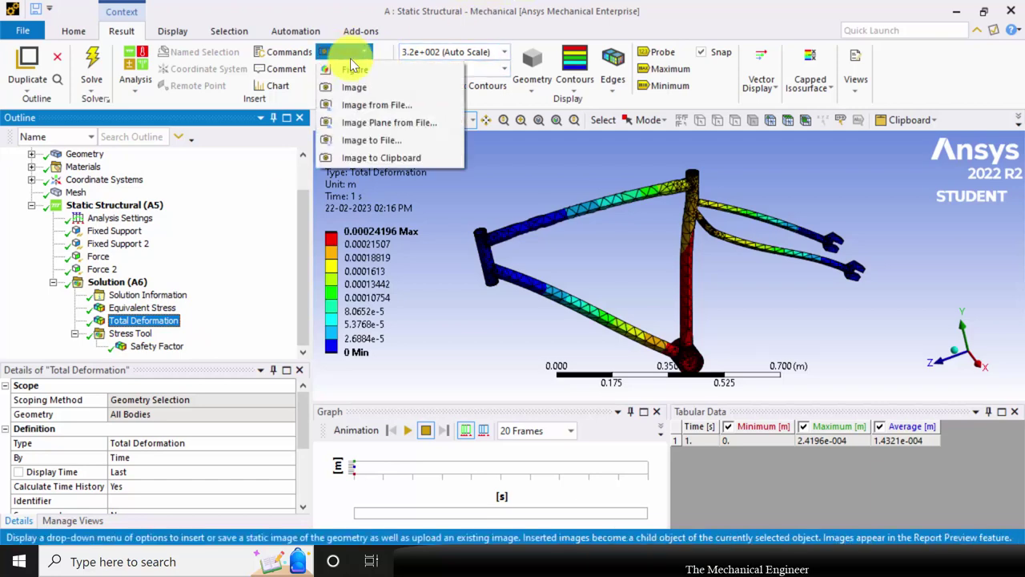
click(410, 139)
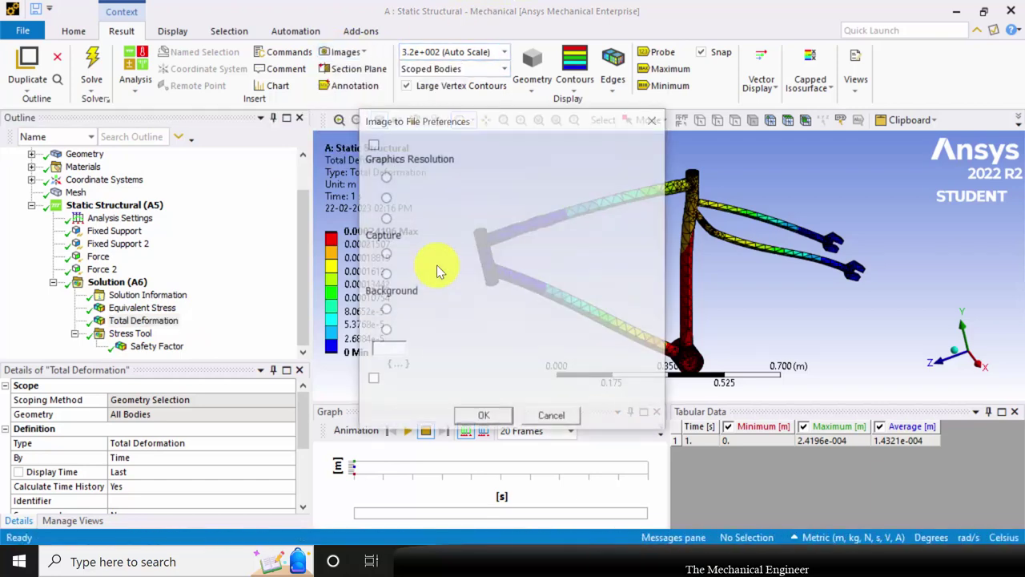
click(480, 209)
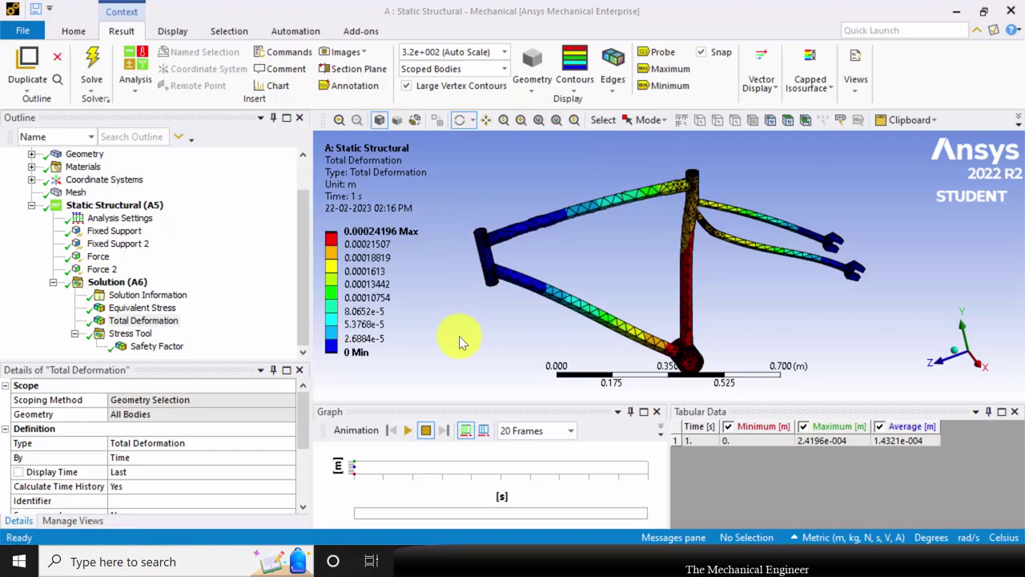
text(def)
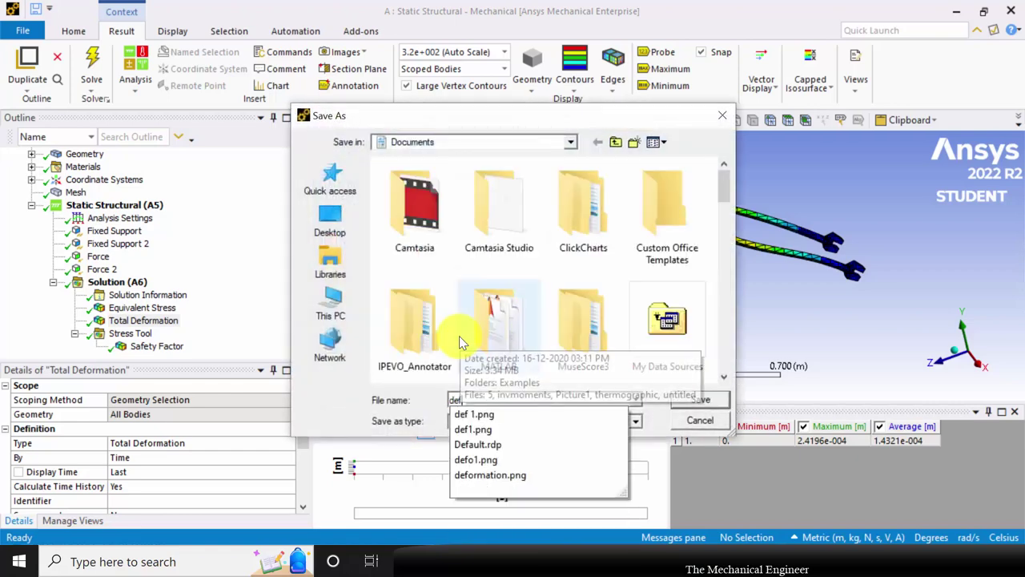
text(or)
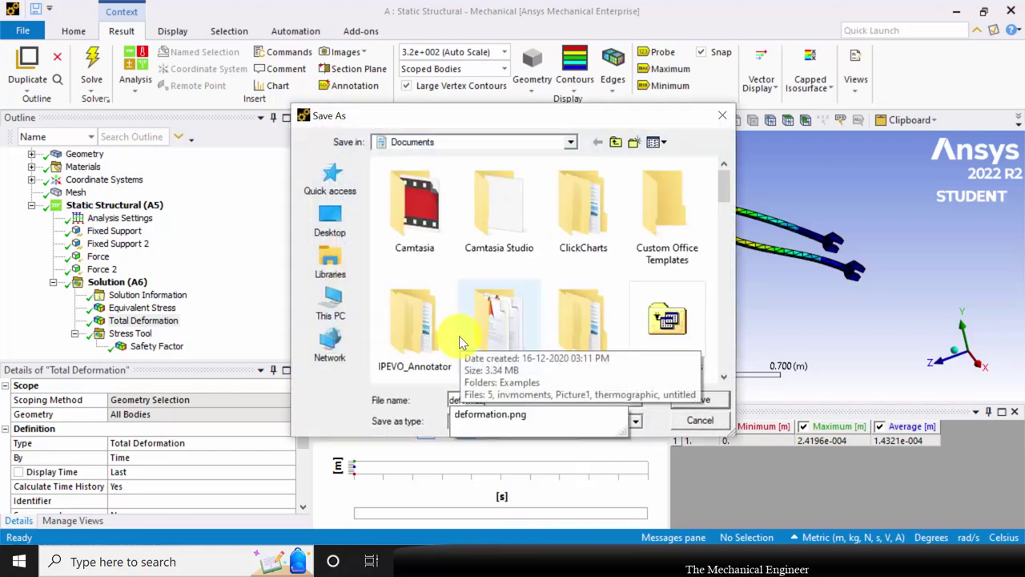
key(Escape)
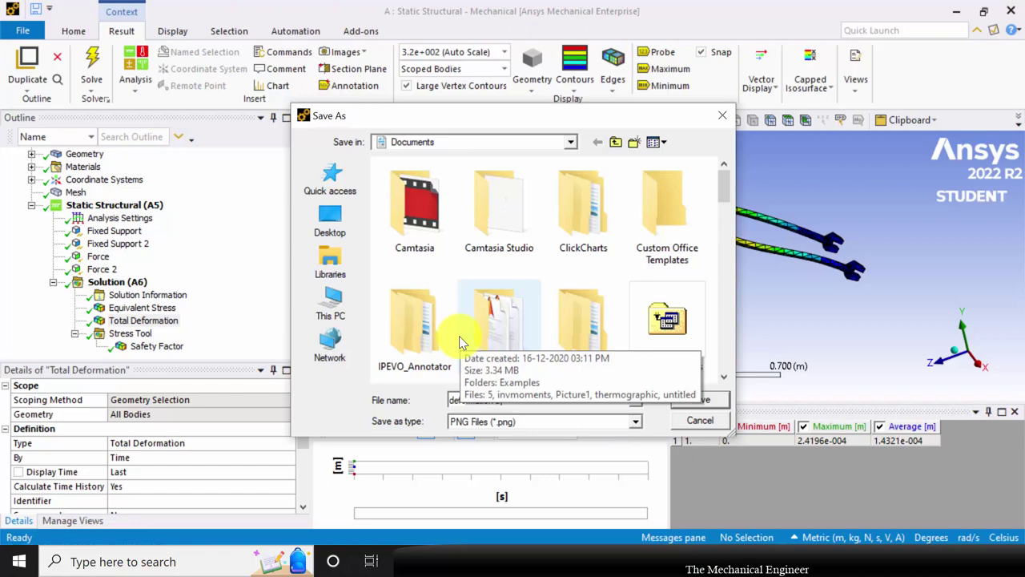
key(Return)
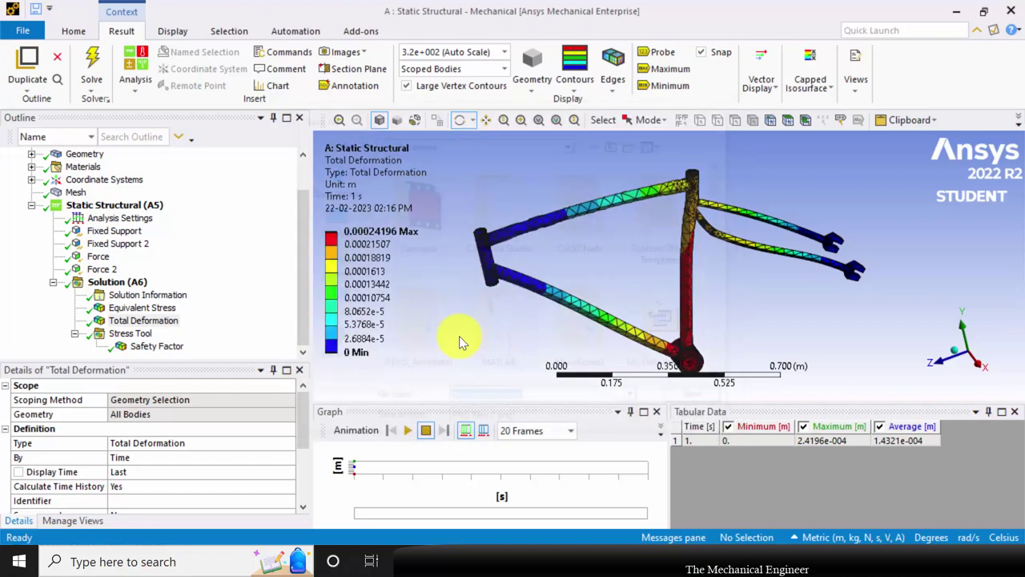